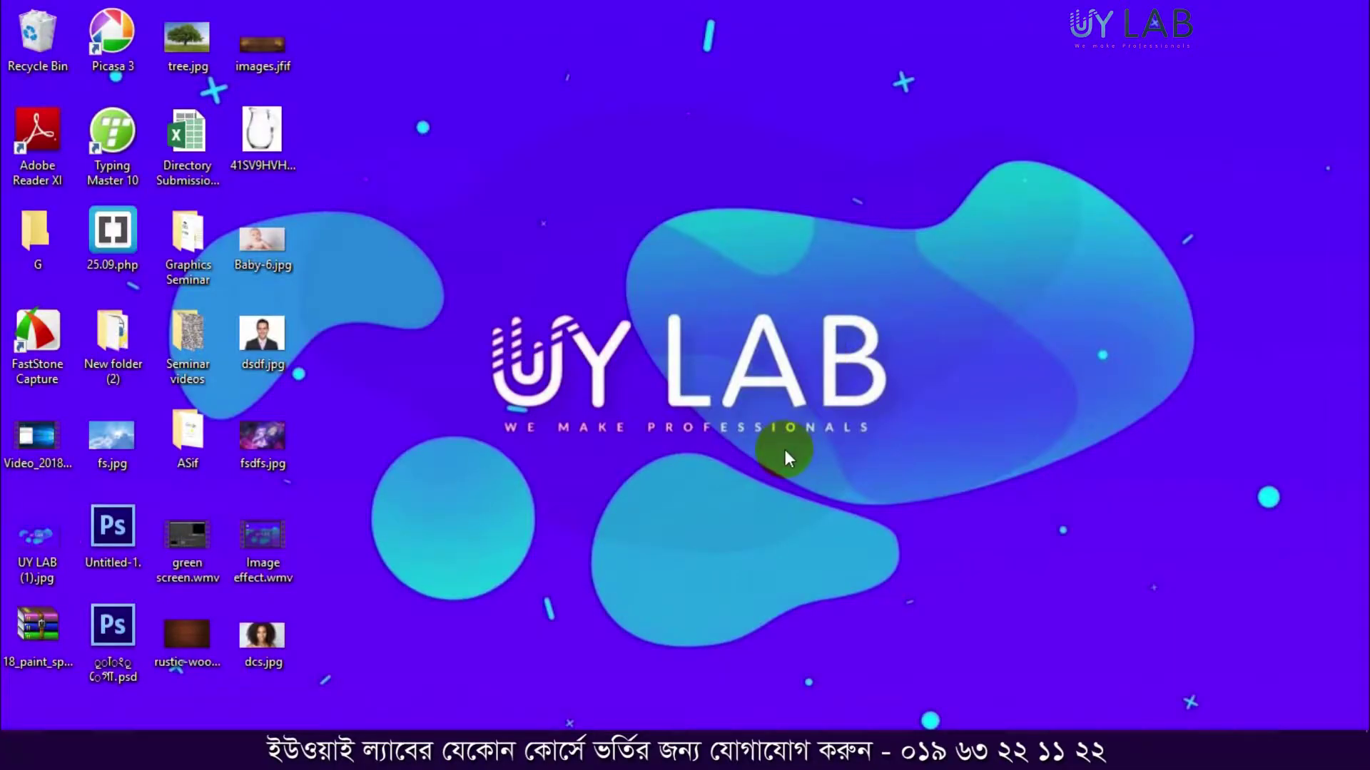
# Open the portrait dcs.jpg from the desktop in Photoshop and bring its window back into view
pyautogui.click(432, 705)
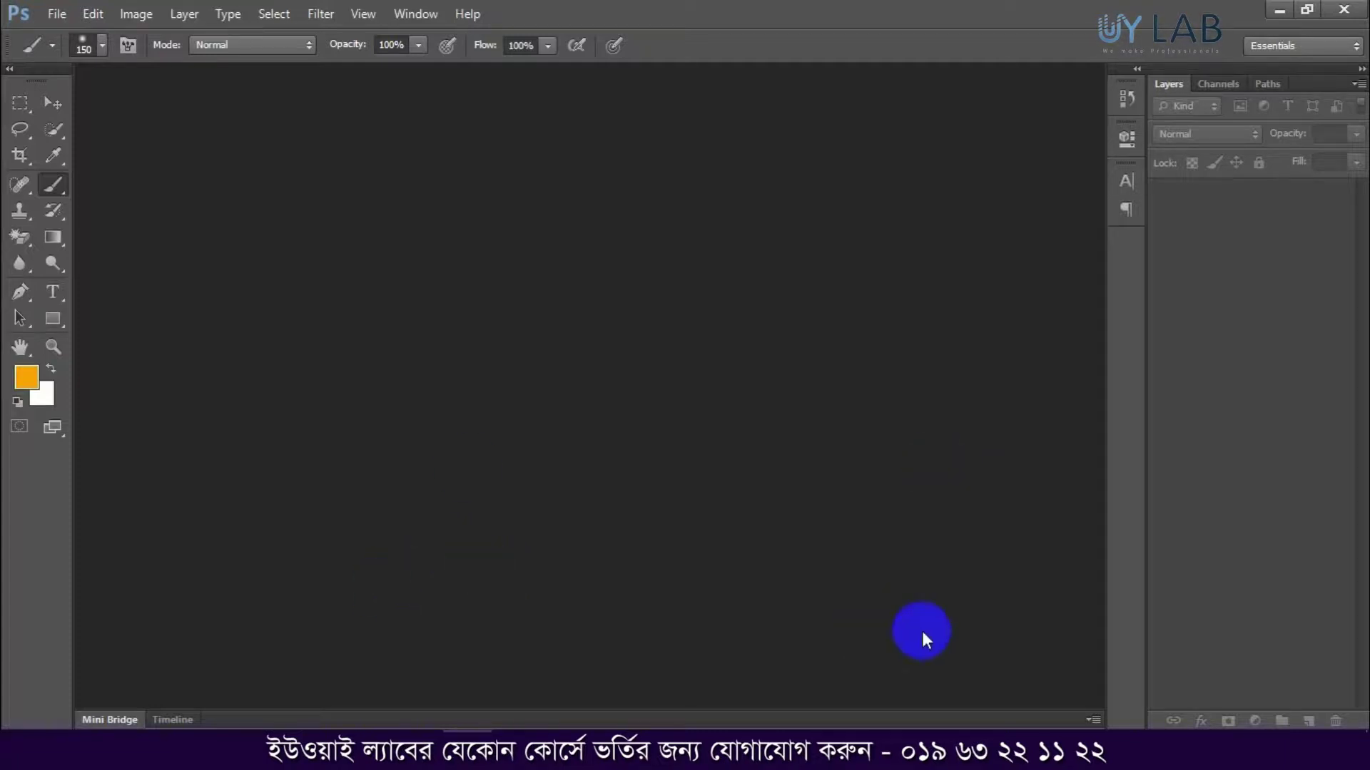
pyautogui.click(1283, 10)
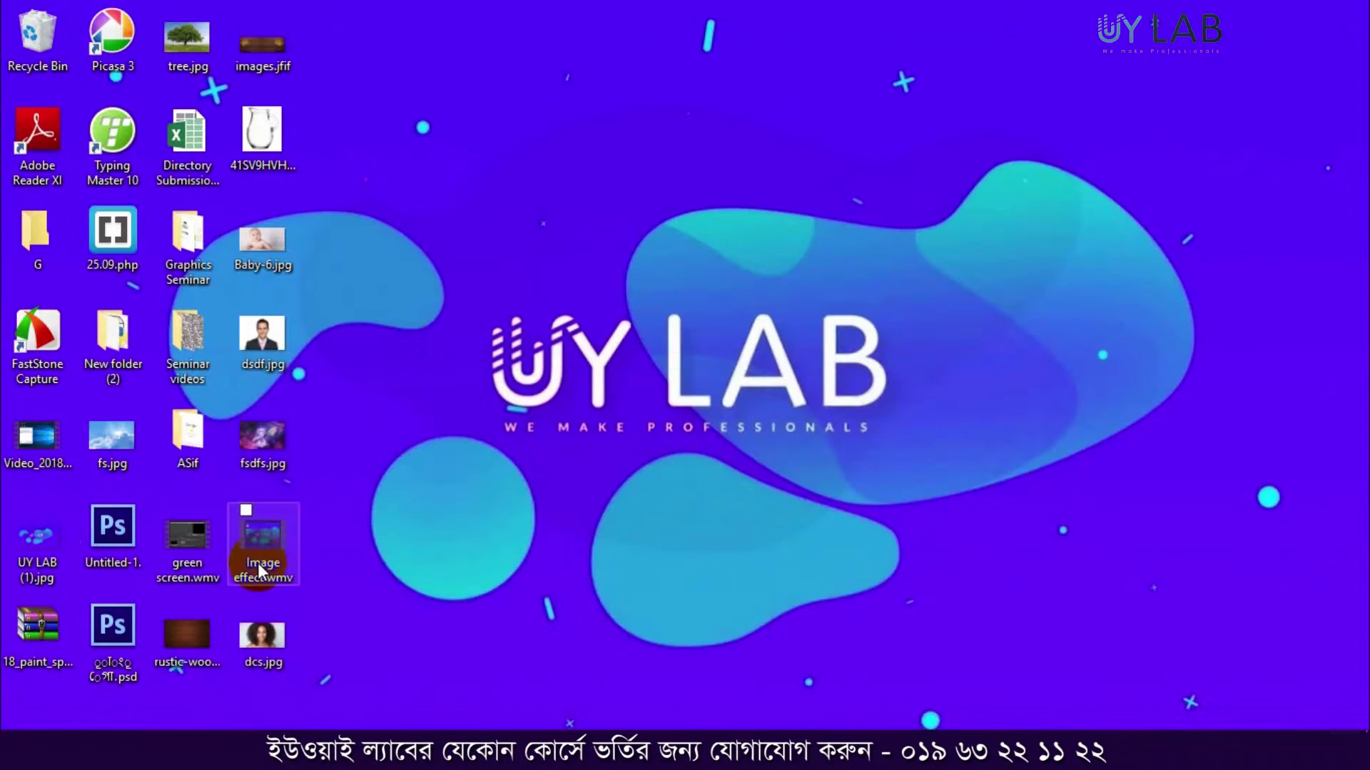
pyautogui.click(471, 721)
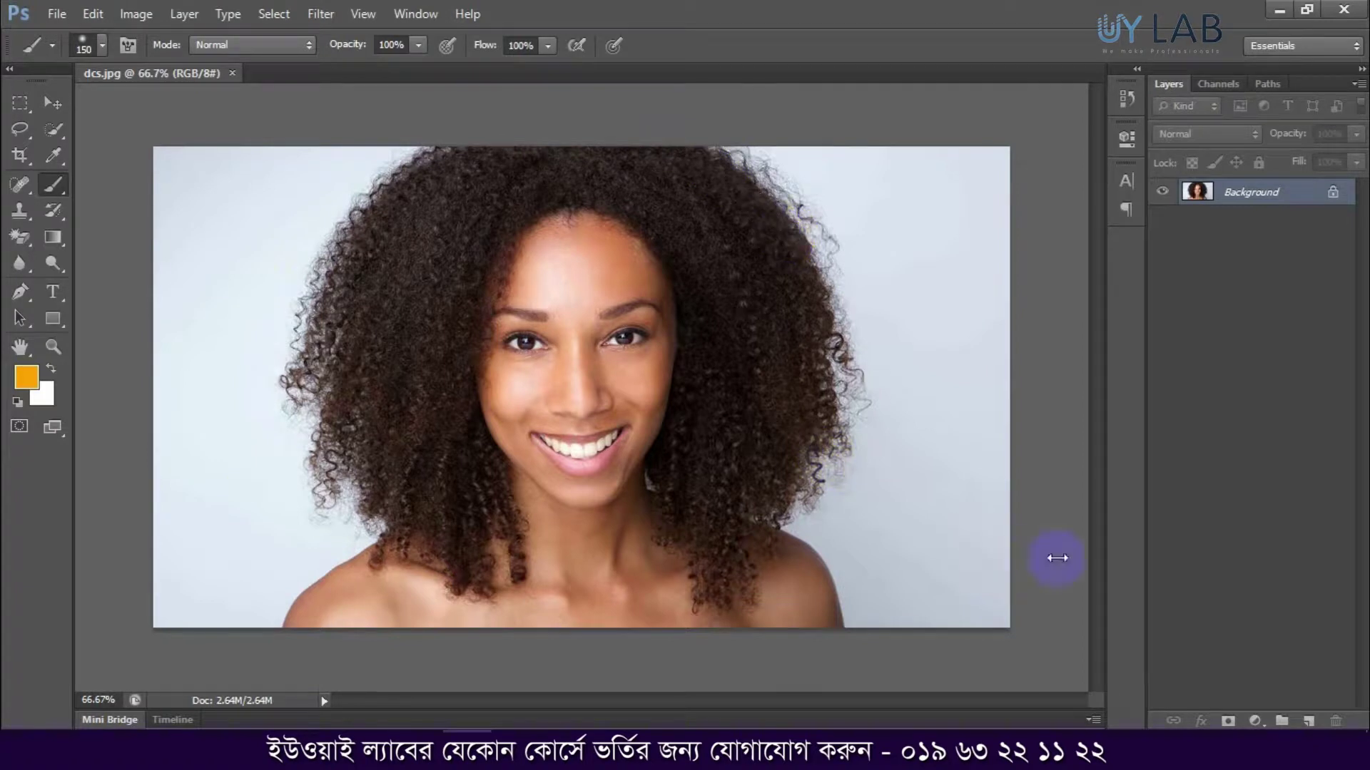
# Add an empty Layer 1 and a Background copy, then stack Background copy above Layer 1
pyautogui.click(1308, 721)
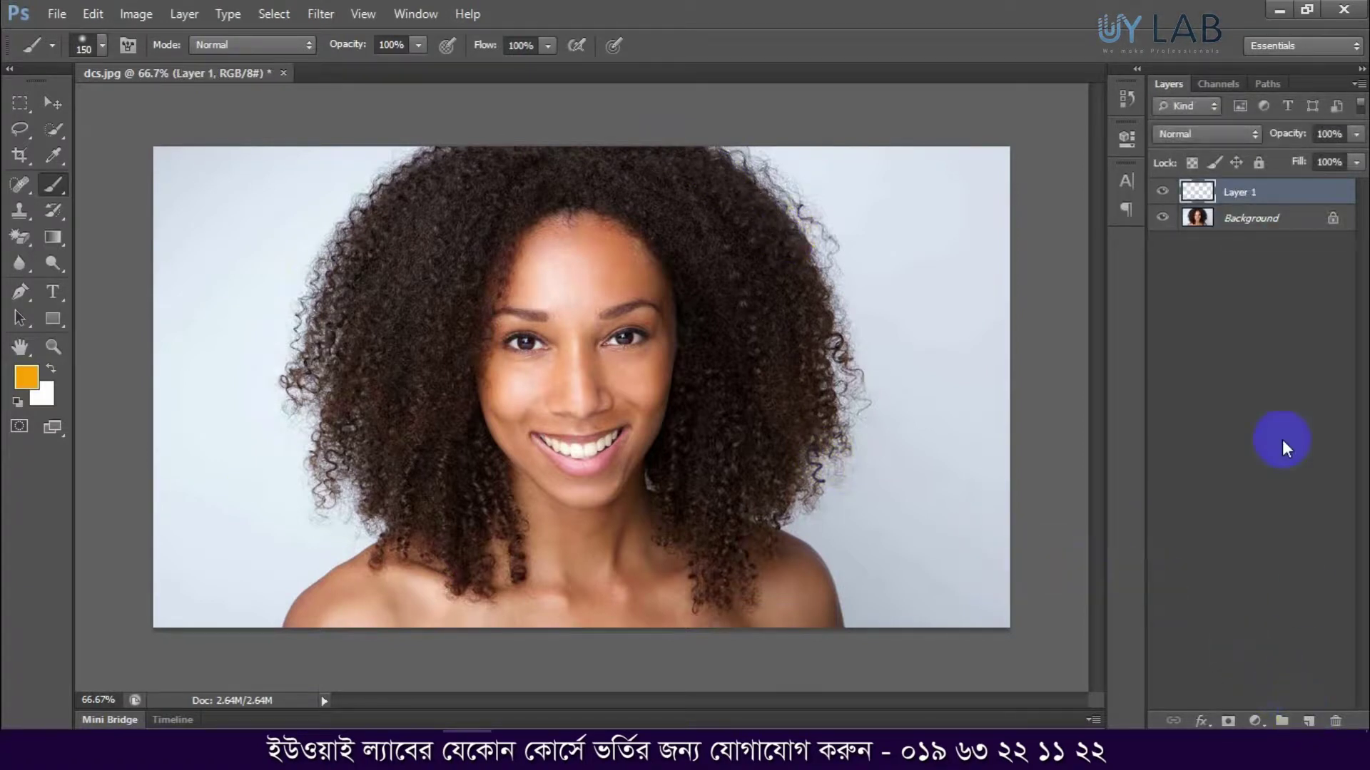
pyautogui.click(1181, 218)
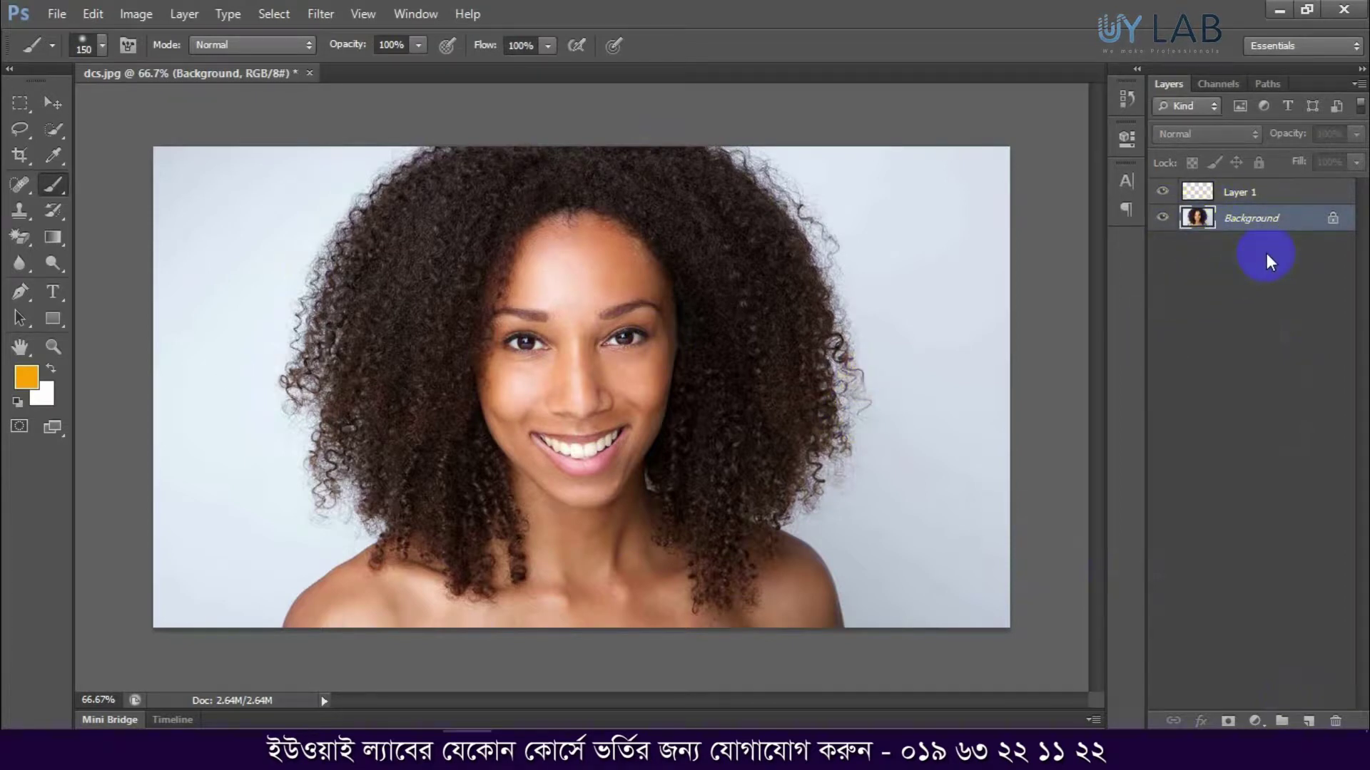
pyautogui.hotkey('ctrl', 'j')
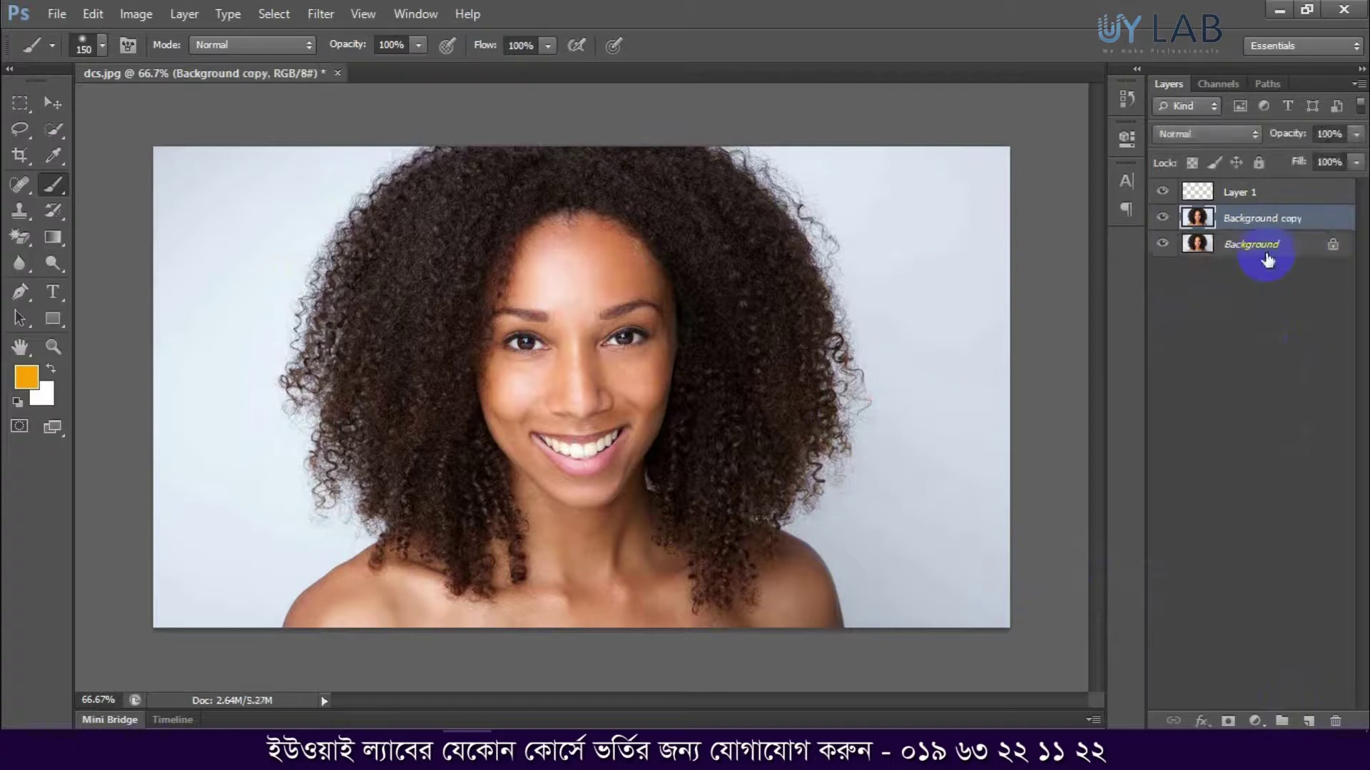
pyautogui.click(1235, 194)
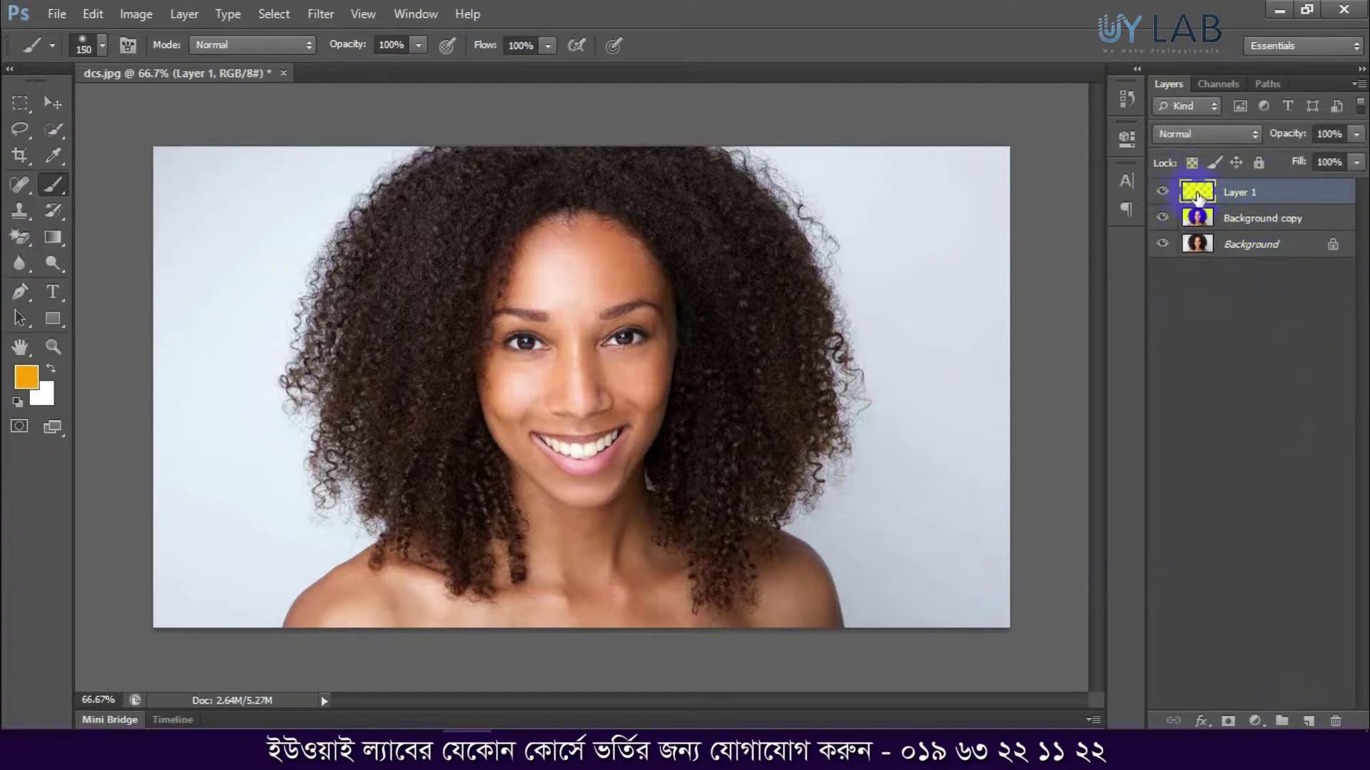
pyautogui.click(1242, 221)
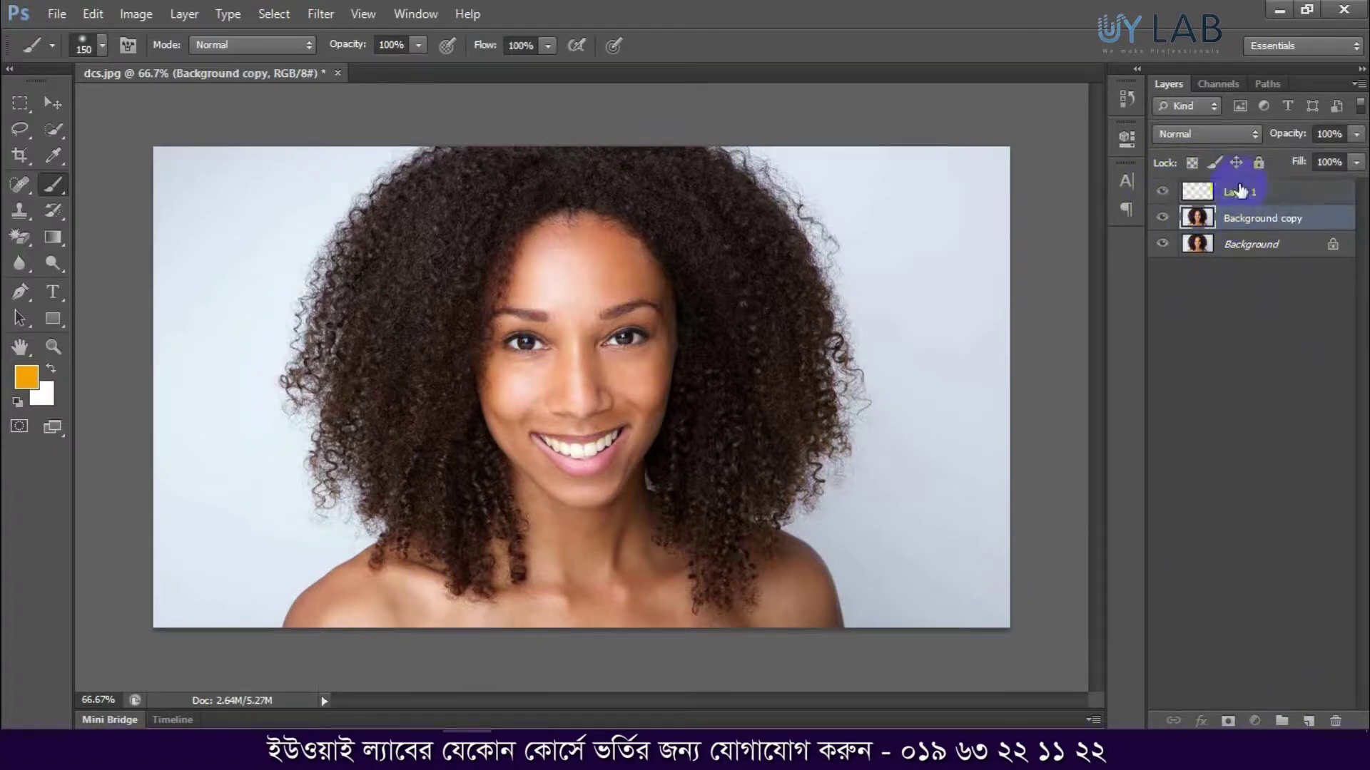
pyautogui.moveTo(1241, 219); pyautogui.dragTo(1227, 184)
# Fill Layer 1 with the orange foreground colour, check the fill, and select Background copy
pyautogui.click(1239, 225)
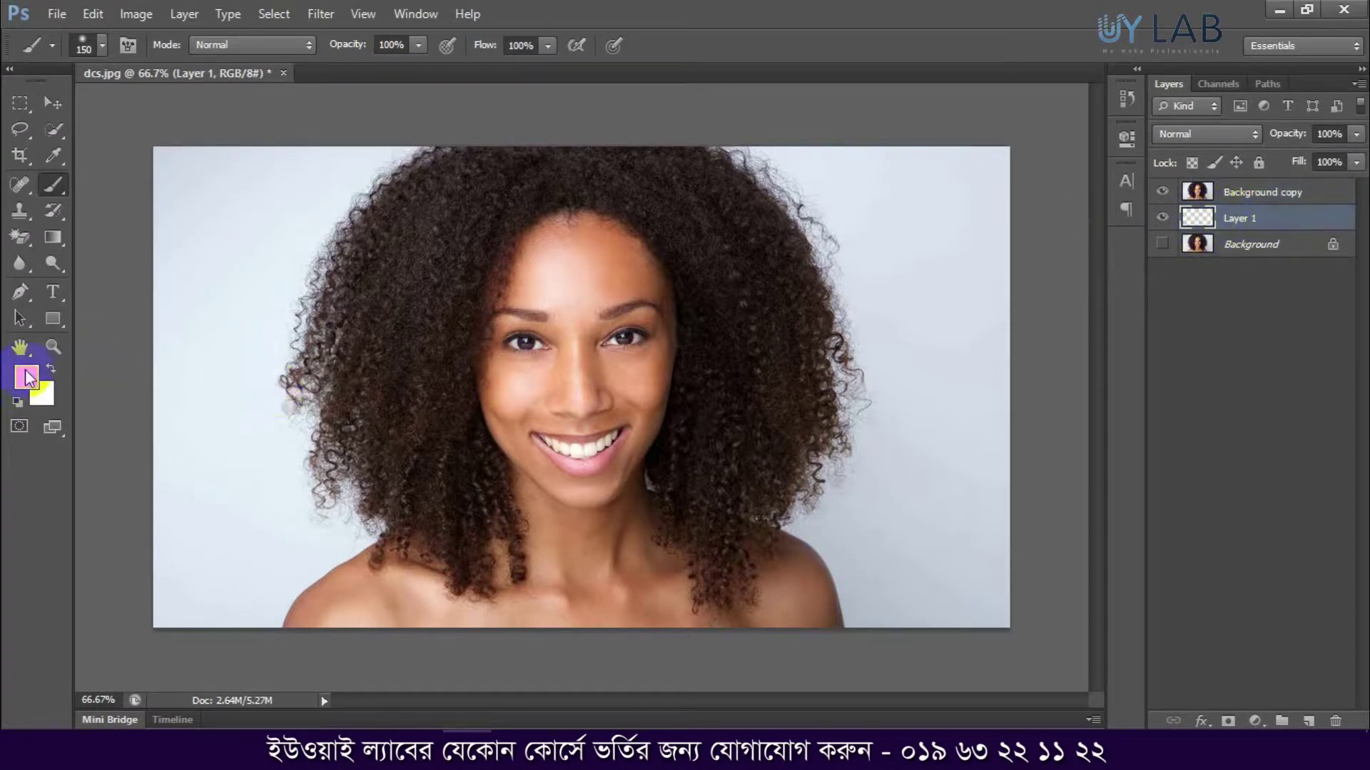
pyautogui.hotkey('alt', 'BackSpace')
pyautogui.click(1164, 191)
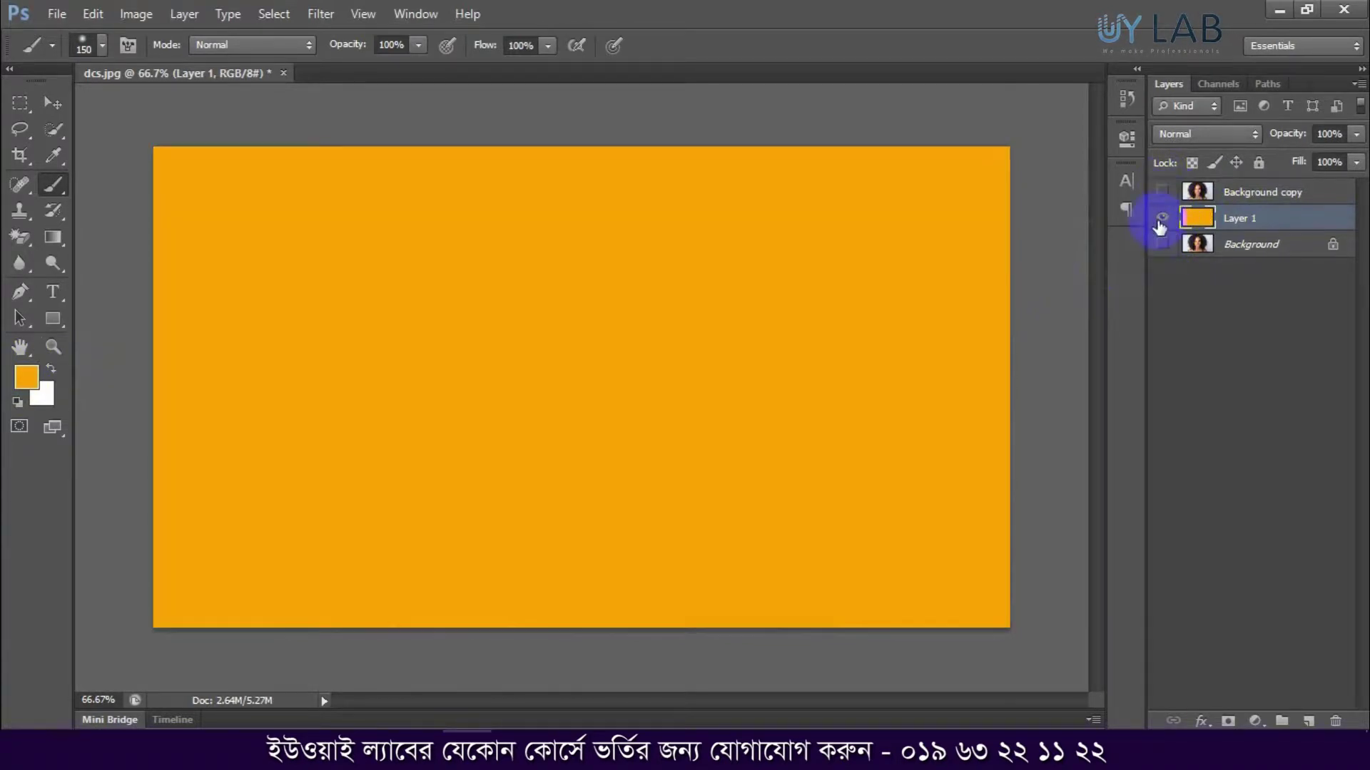
pyautogui.click(1162, 191)
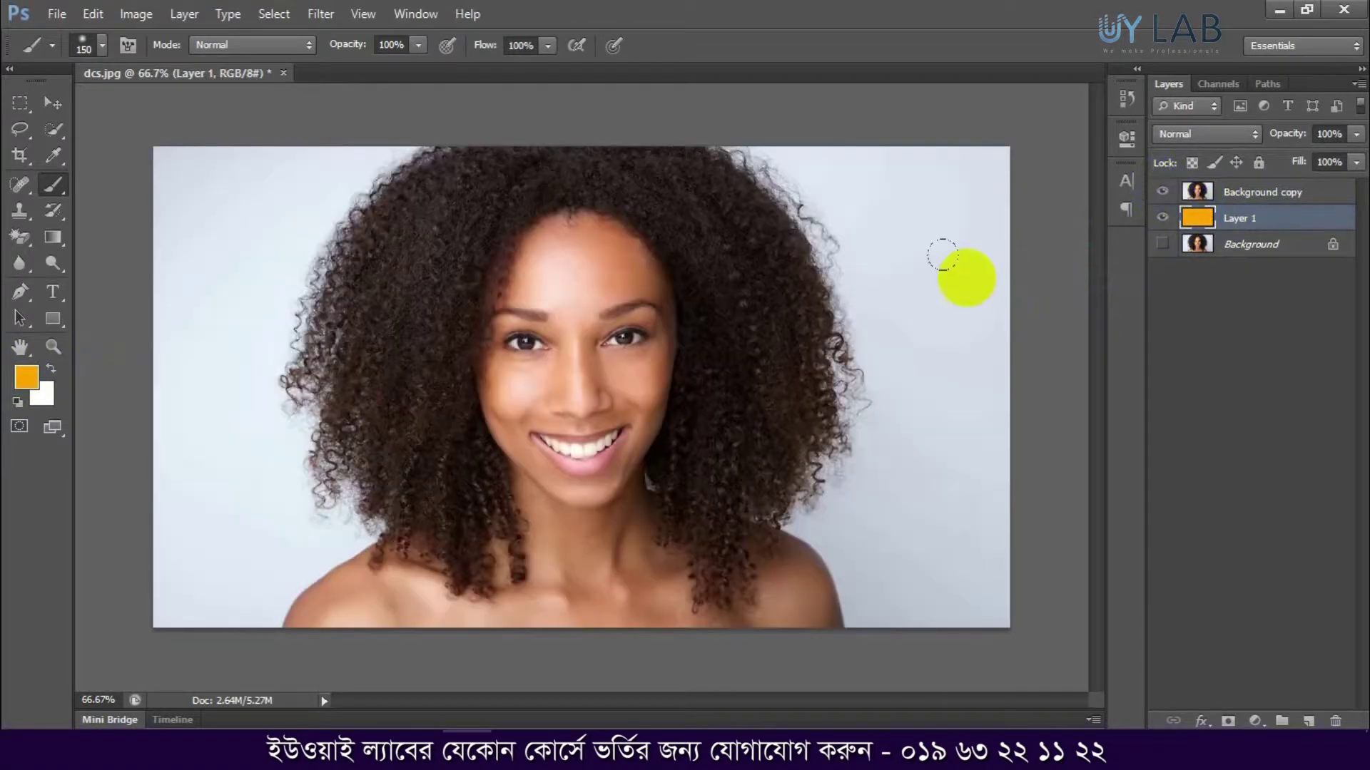
pyautogui.click(1259, 194)
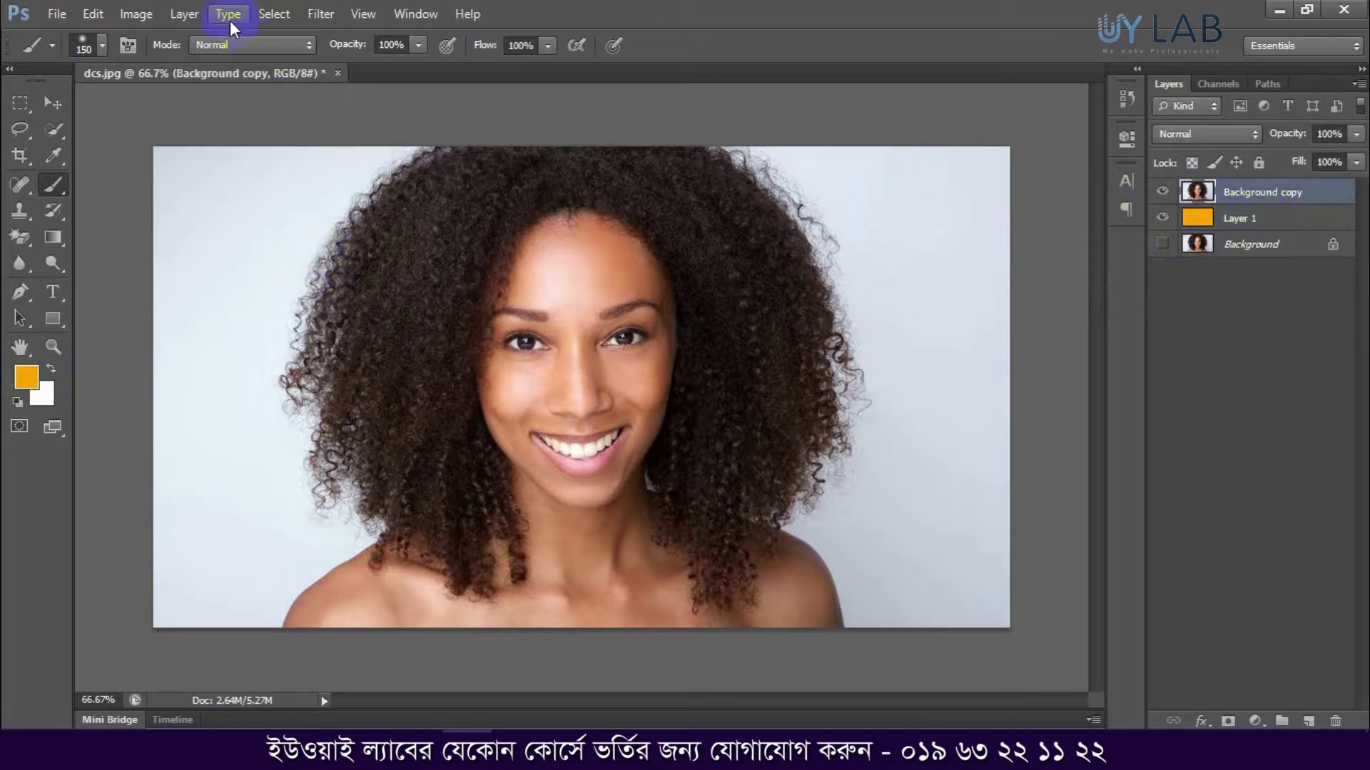
# With the Pen tool, place path points from the left shoulder up the left side of the hair
pyautogui.click(26, 296)
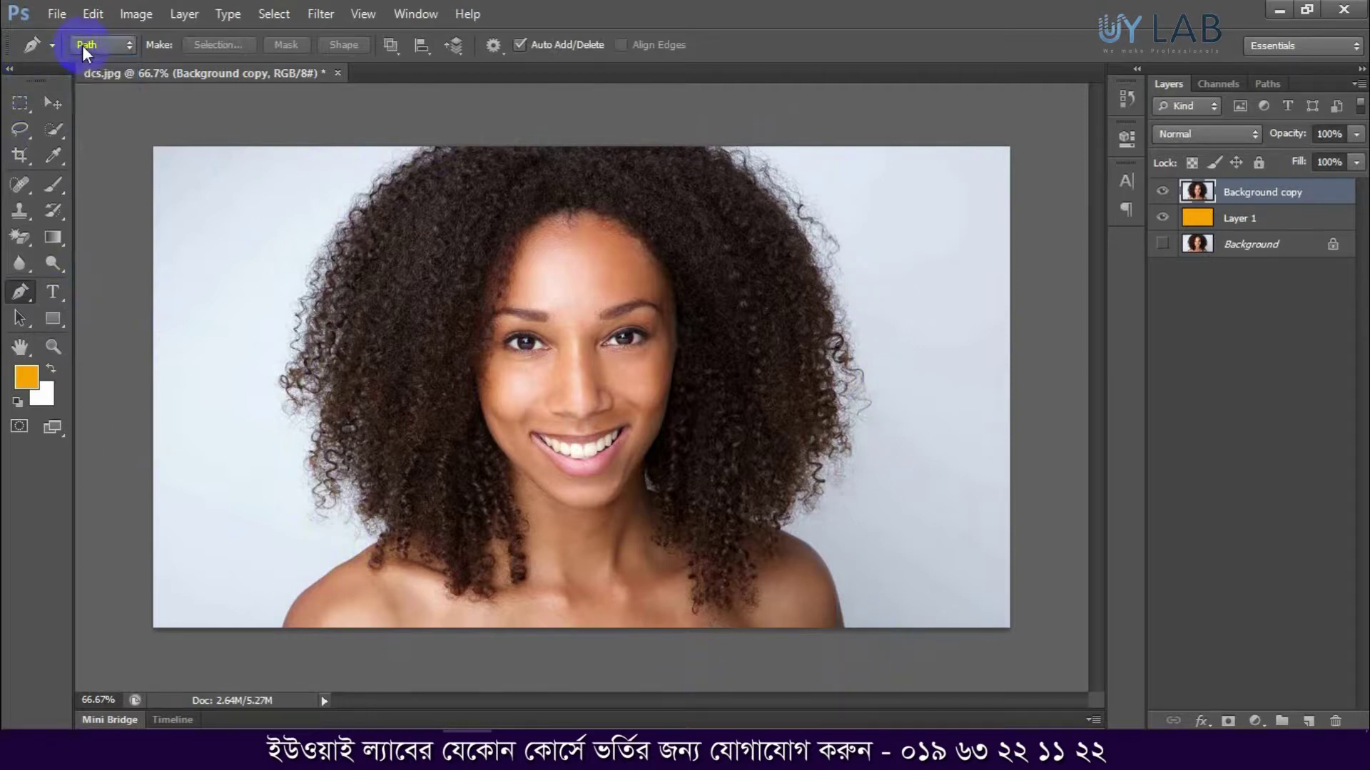
pyautogui.click(341, 555)
pyautogui.click(305, 521)
pyautogui.click(288, 491)
pyautogui.click(279, 455)
pyautogui.click(268, 397)
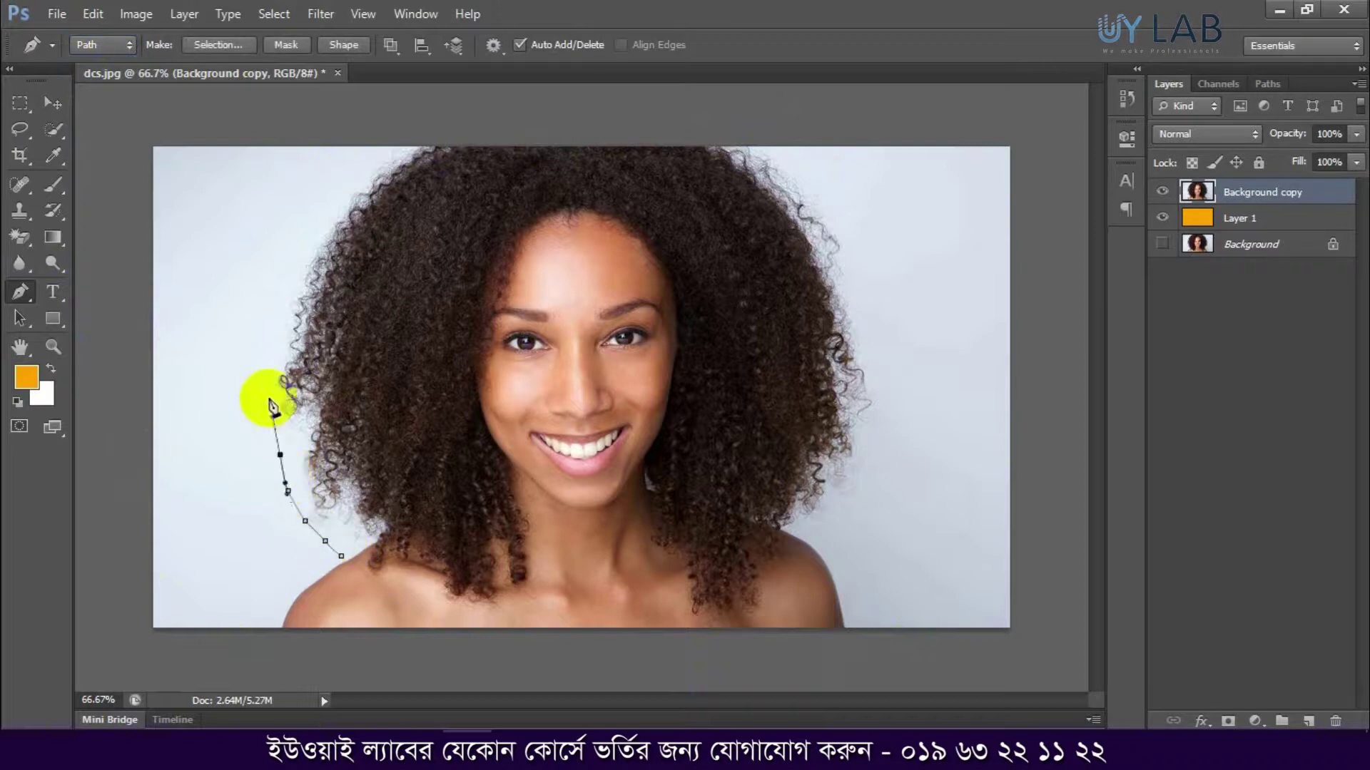
pyautogui.click(274, 358)
pyautogui.click(274, 310)
pyautogui.click(274, 271)
pyautogui.click(285, 214)
pyautogui.click(308, 184)
pyautogui.click(336, 164)
pyautogui.click(371, 133)
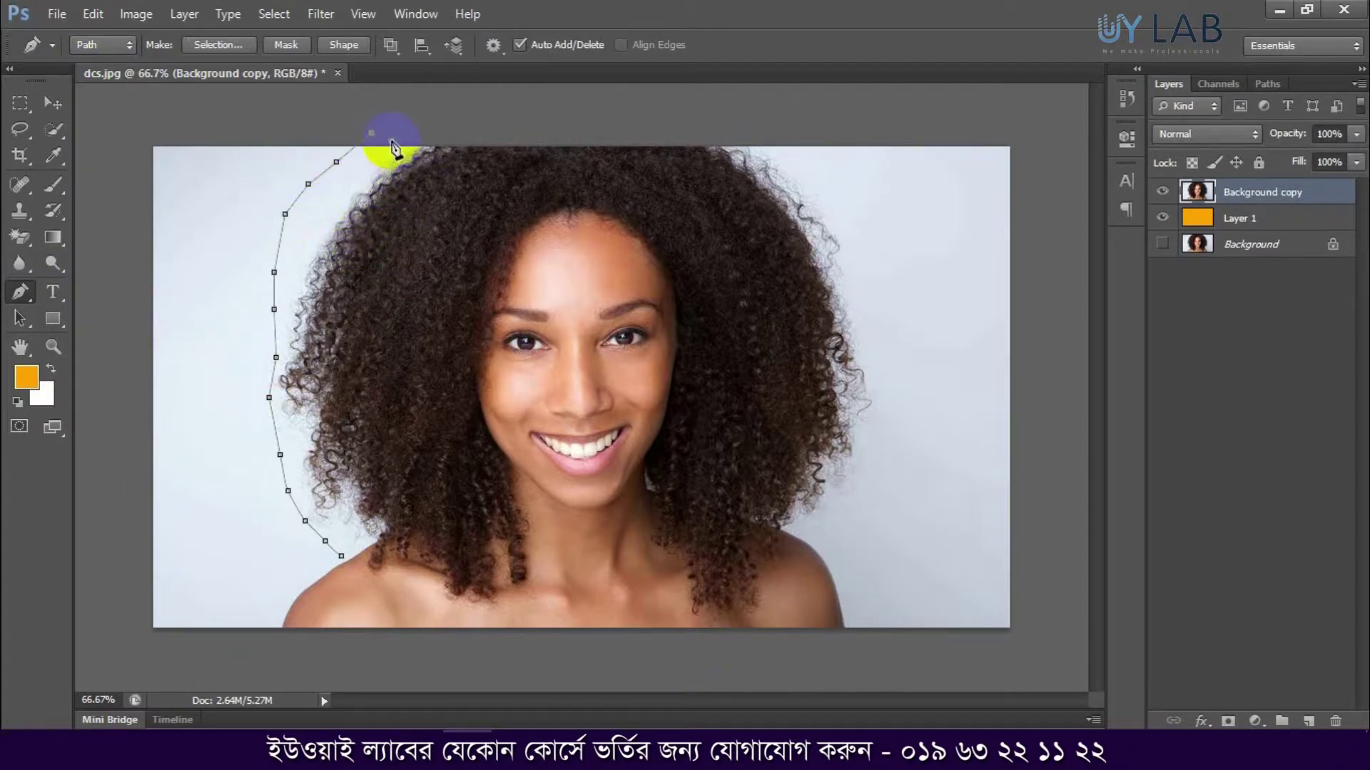
# Continue the path across the top of the hair and down the right side below the shoulder
pyautogui.click(731, 127)
pyautogui.click(829, 197)
pyautogui.click(847, 239)
pyautogui.click(857, 277)
pyautogui.click(872, 324)
pyautogui.click(882, 380)
pyautogui.click(882, 392)
pyautogui.click(894, 417)
pyautogui.click(883, 459)
pyautogui.click(858, 495)
pyautogui.click(824, 525)
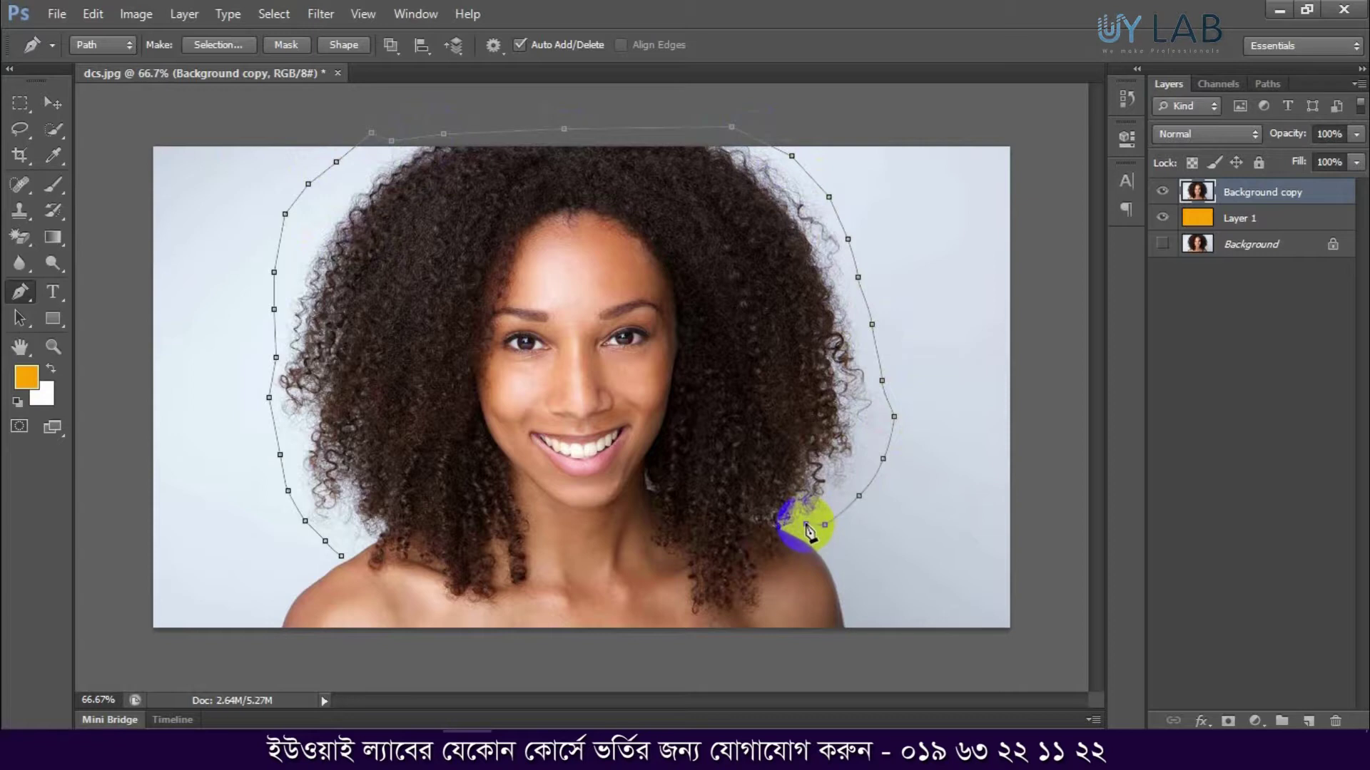
pyautogui.click(859, 618)
pyautogui.click(860, 640)
# Close the path along the bottom and left shoulder, then load it as a selection with Ctrl+Enter
pyautogui.click(271, 623)
pyautogui.click(308, 578)
pyautogui.moveTo(323, 564); pyautogui.dragTo(343, 565)
pyautogui.click(326, 542)
pyautogui.keyDown('ctrl'); pyautogui.click(297, 367); pyautogui.keyUp('ctrl')
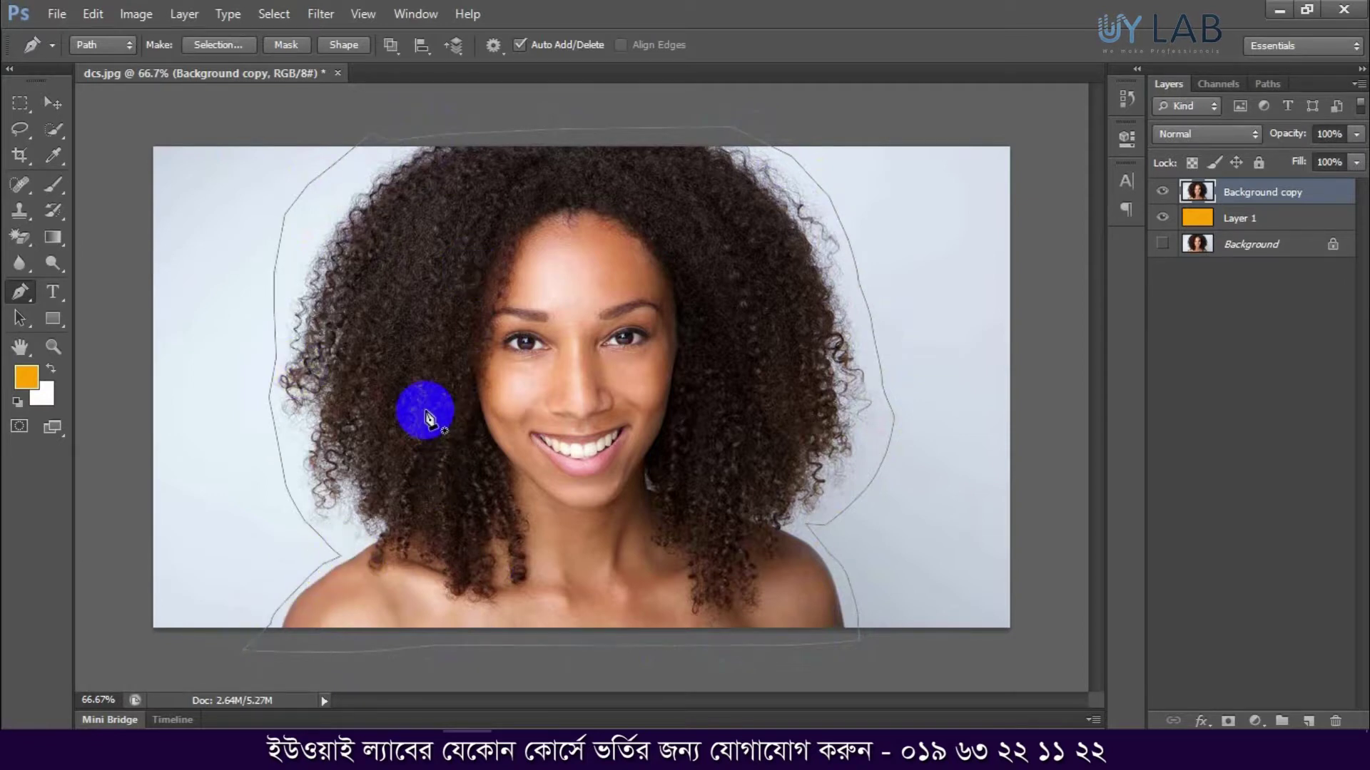
pyautogui.hotkey('ctrl', 'Return')
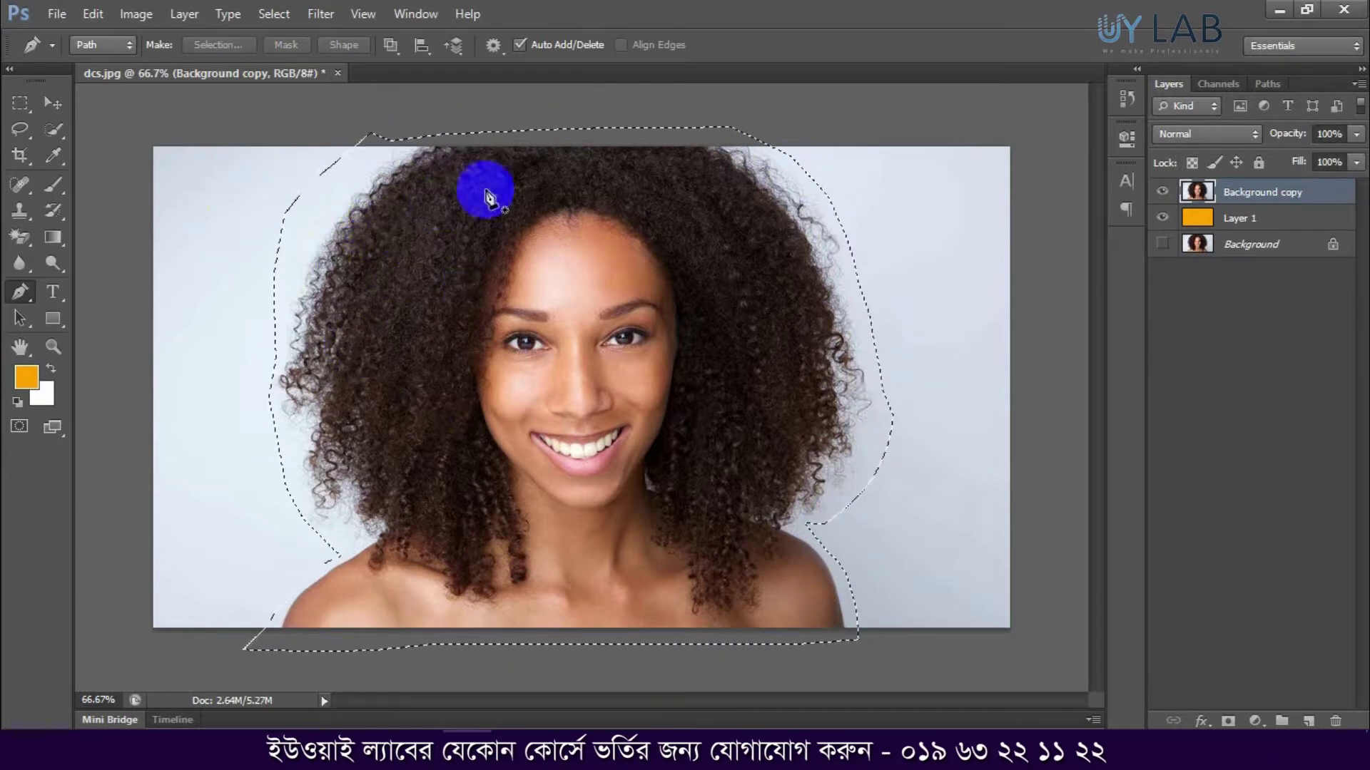
# Open Refine Edge from the Select menu and set View Mode to On Layers
pyautogui.click(271, 22)
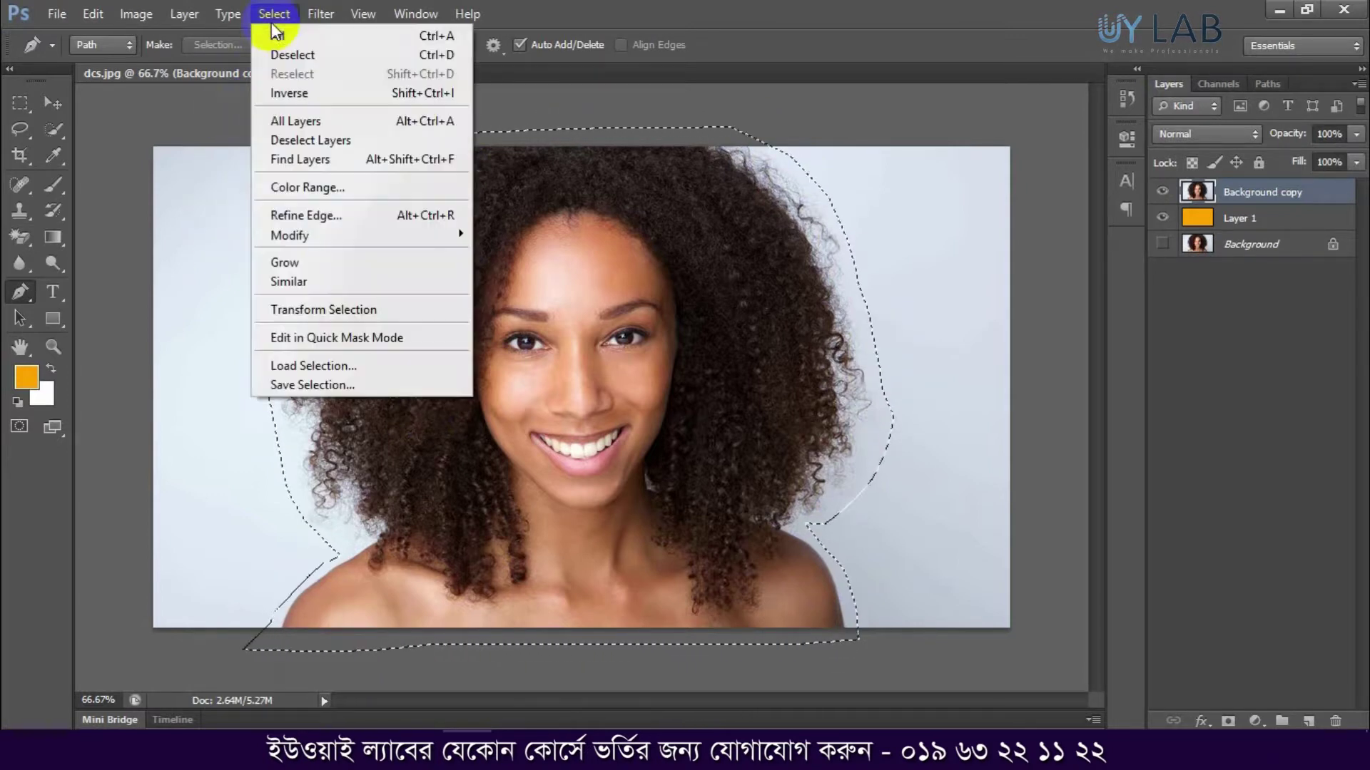
pyautogui.click(304, 216)
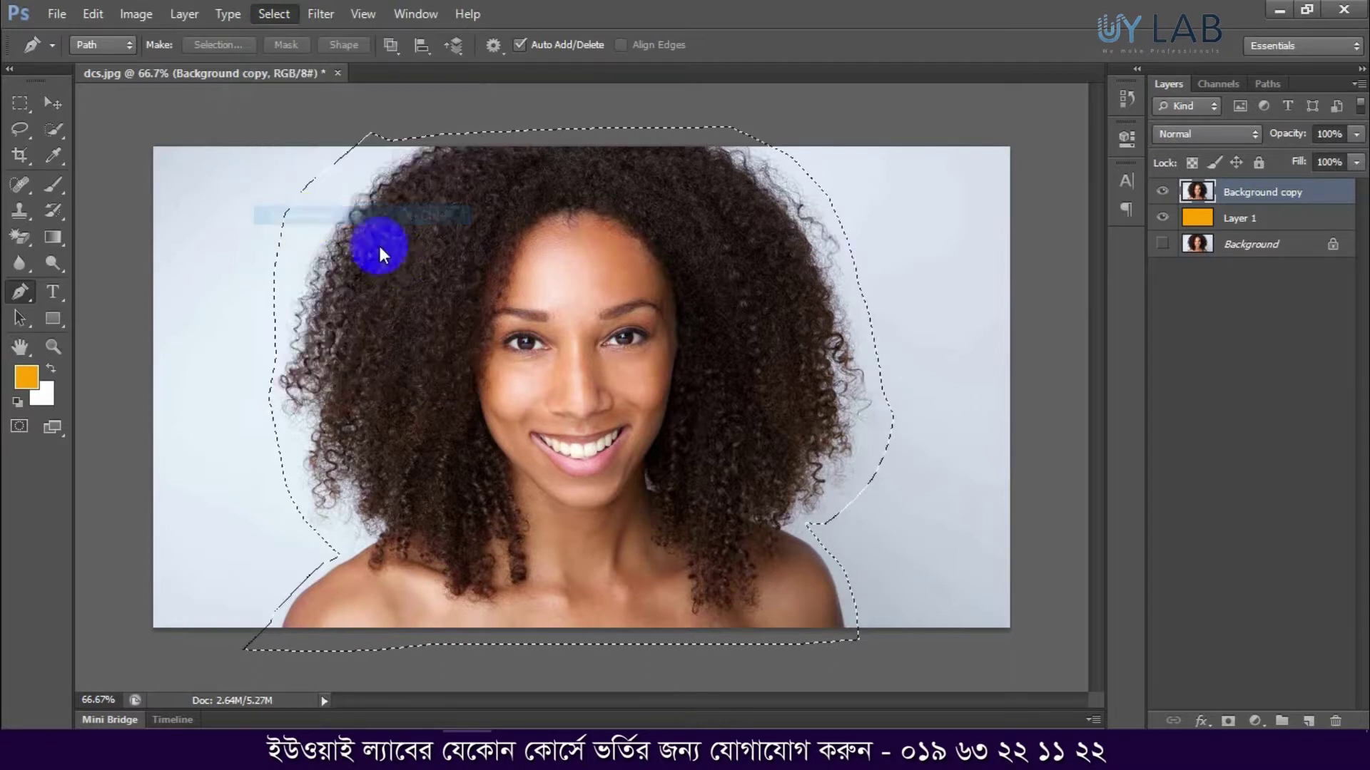
pyautogui.moveTo(650, 100)
pyautogui.mouseDown()
pyautogui.moveTo(879, 109)
pyautogui.moveTo(946, 96)
pyautogui.mouseUp()
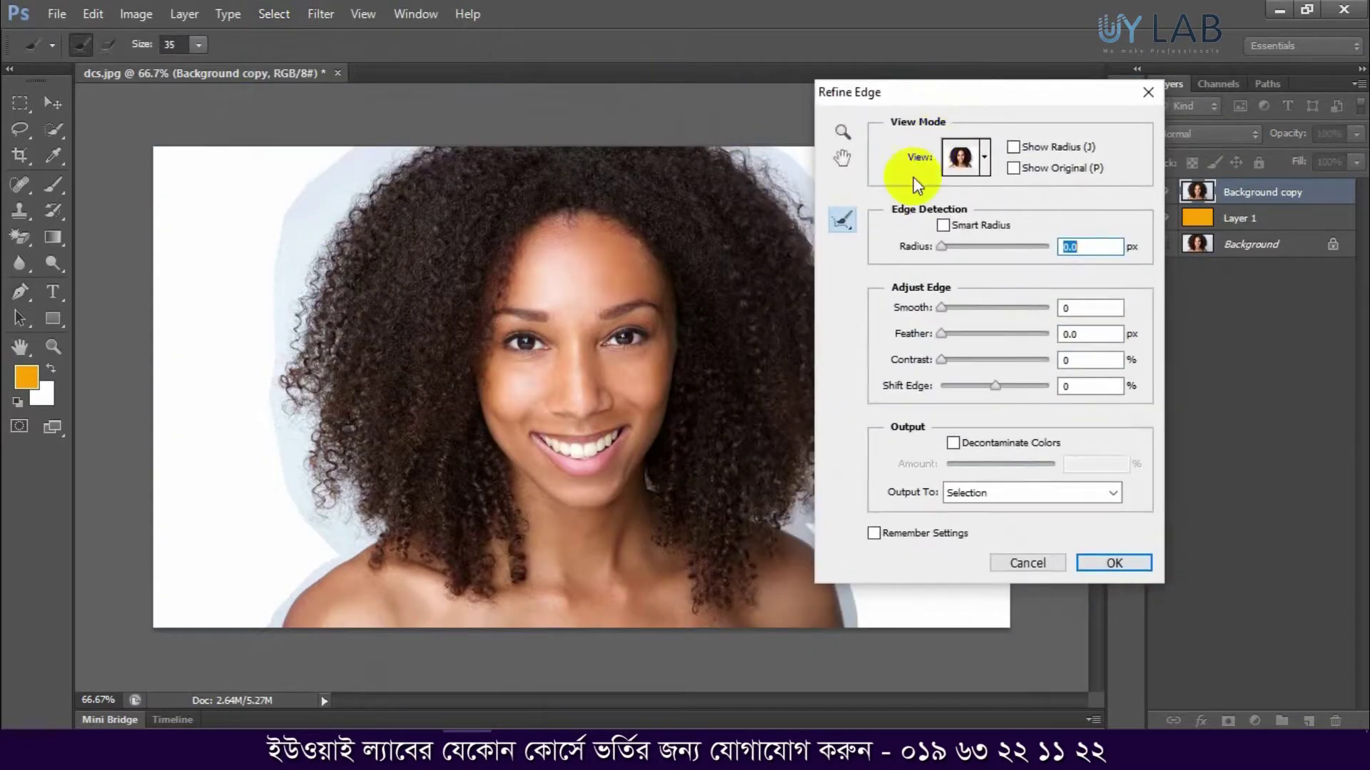
pyautogui.click(986, 157)
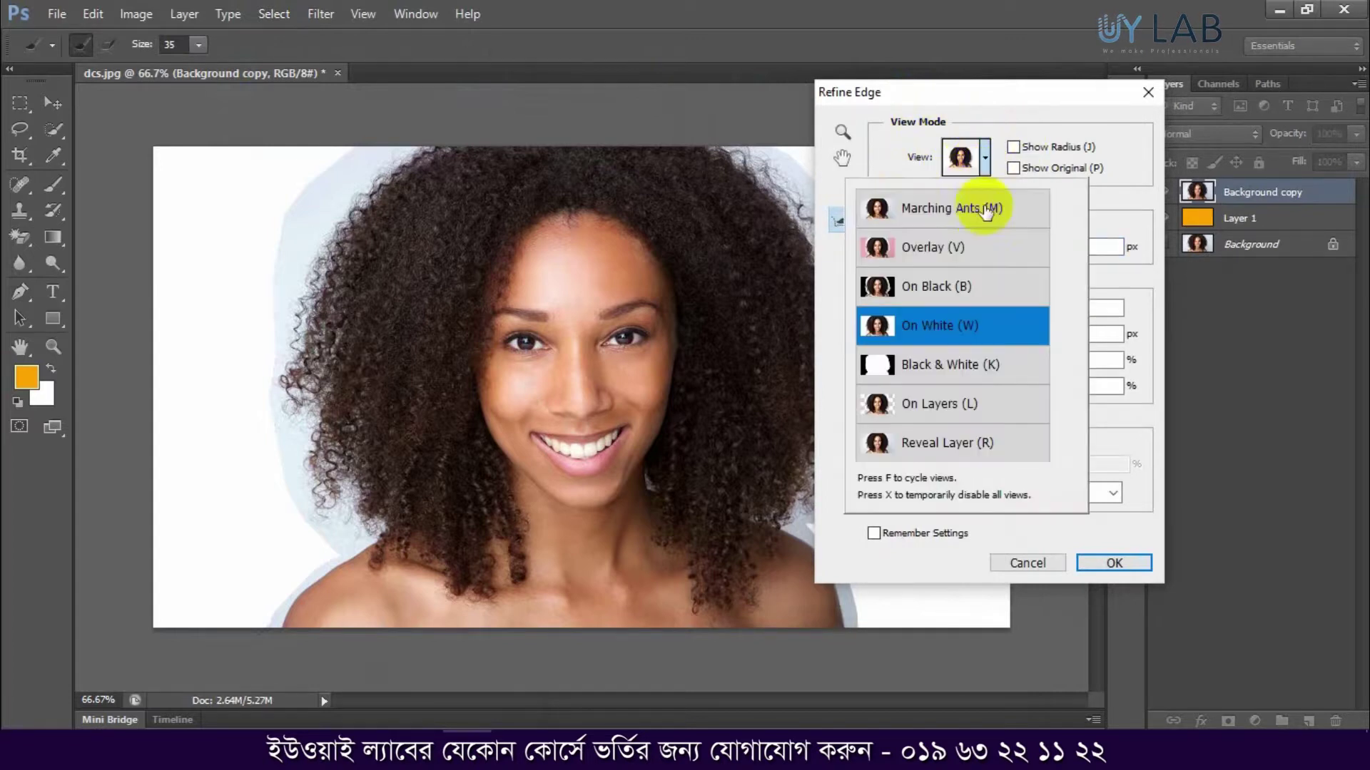
pyautogui.click(976, 408)
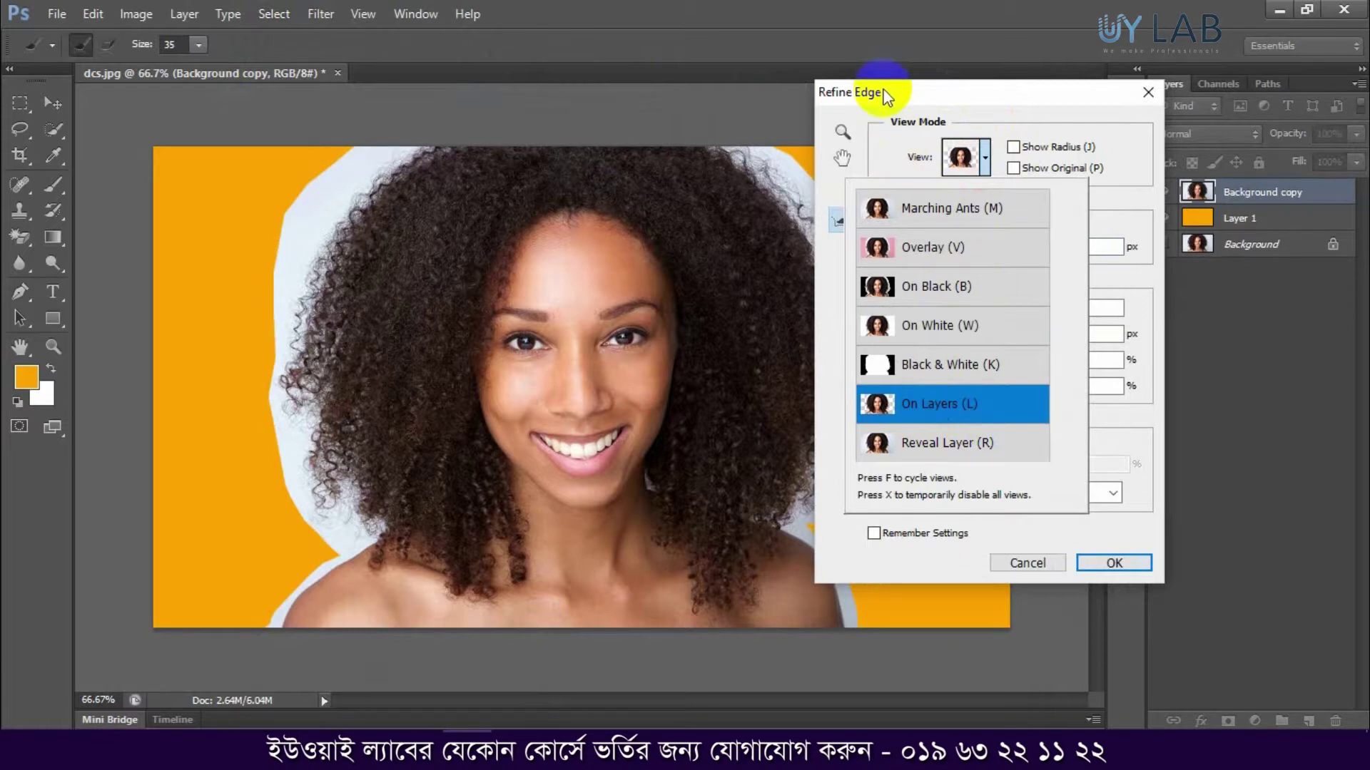
pyautogui.moveTo(885, 96); pyautogui.dragTo(940, 35)
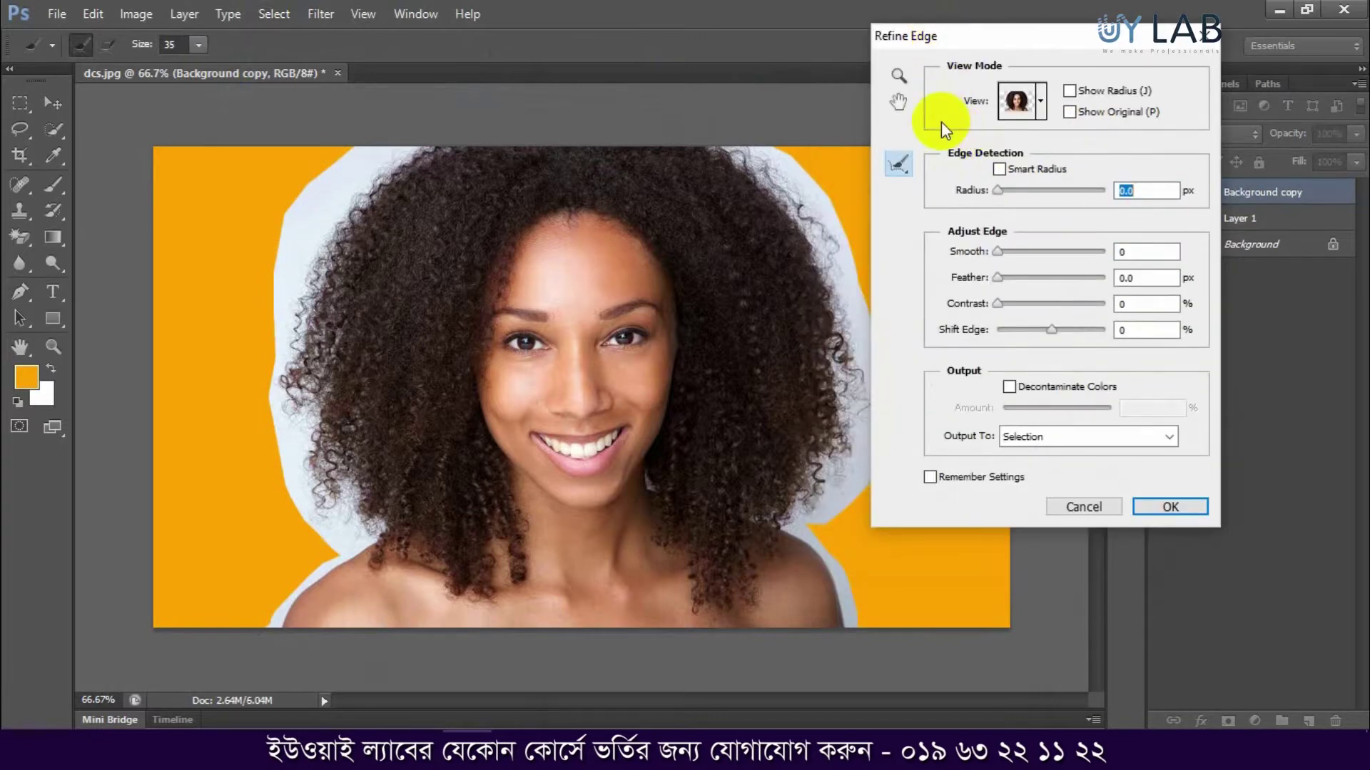
# Turn on Smart Radius with a 1.6 px radius and Smooth set to 7
pyautogui.click(1007, 170)
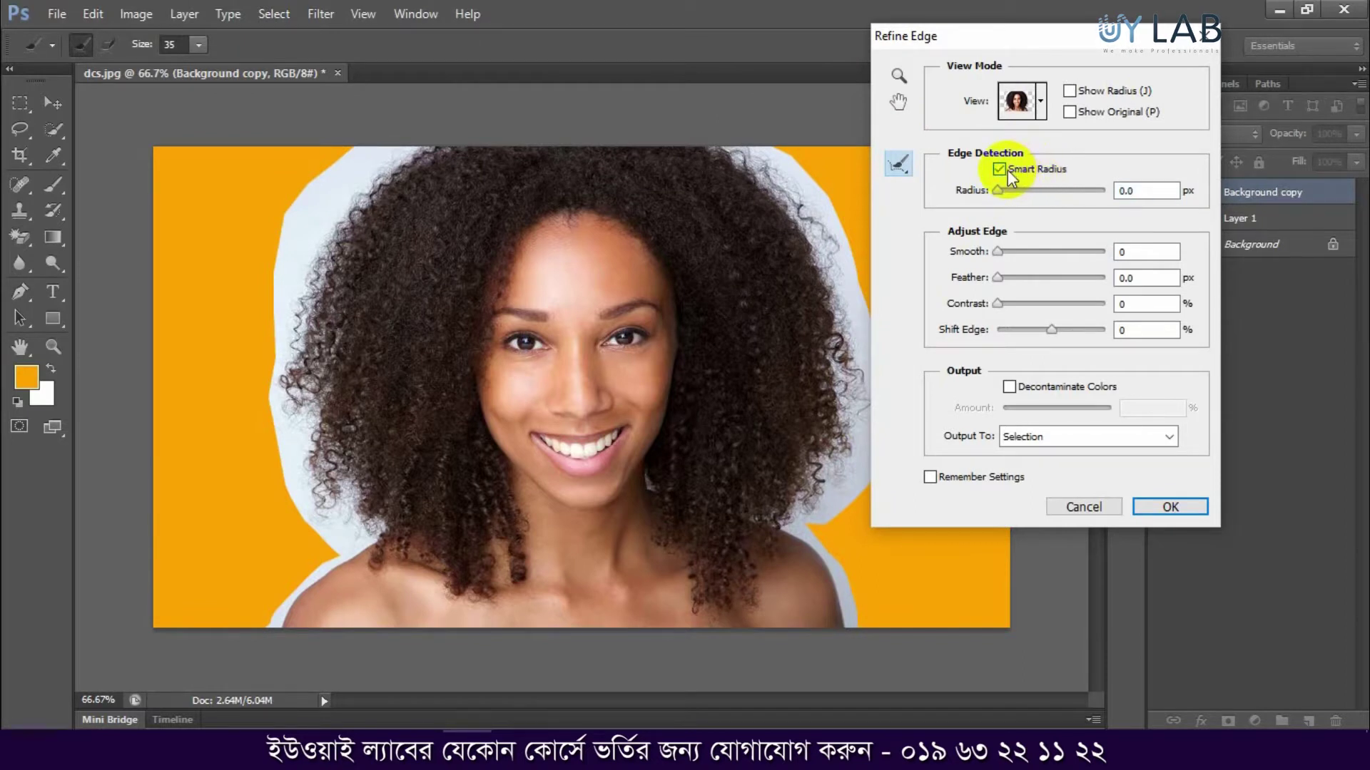
pyautogui.moveTo(999, 188); pyautogui.dragTo(1006, 187)
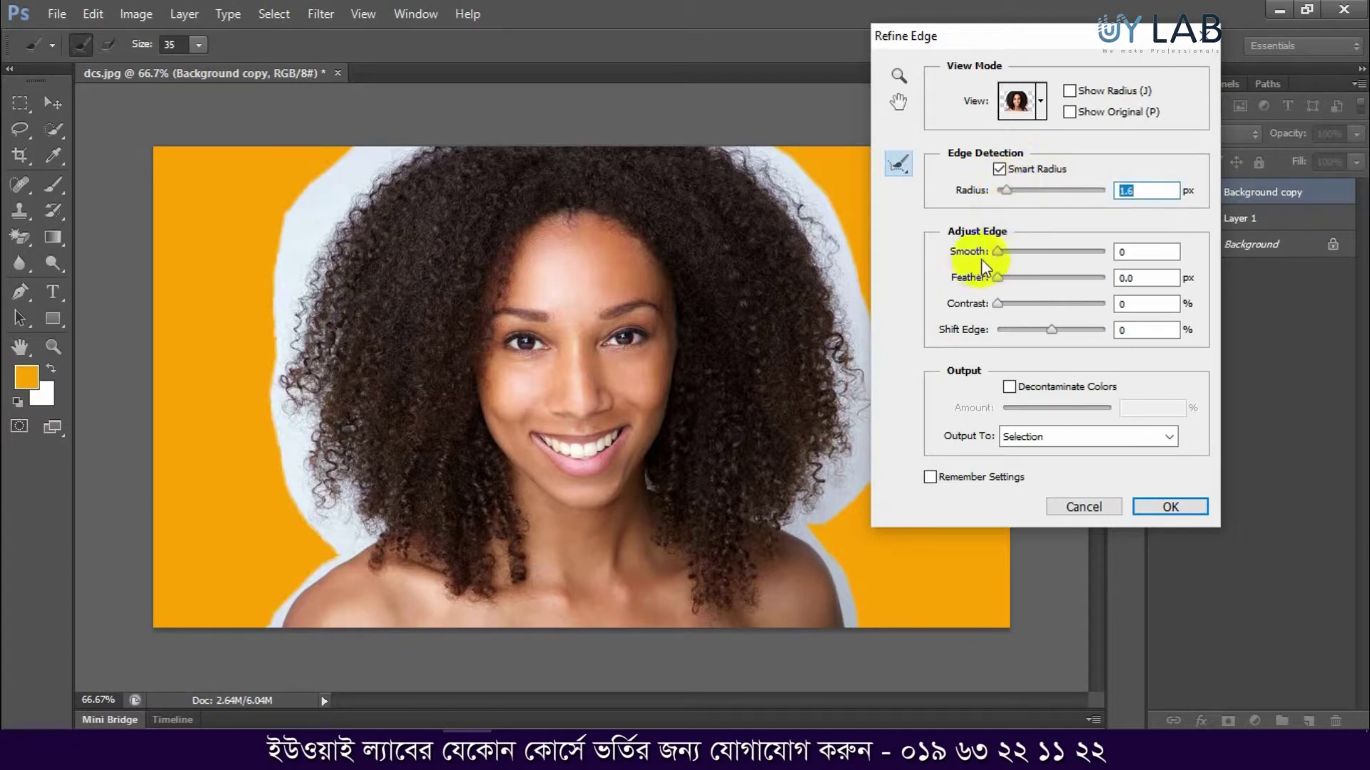
pyautogui.moveTo(997, 252); pyautogui.dragTo(1005, 253)
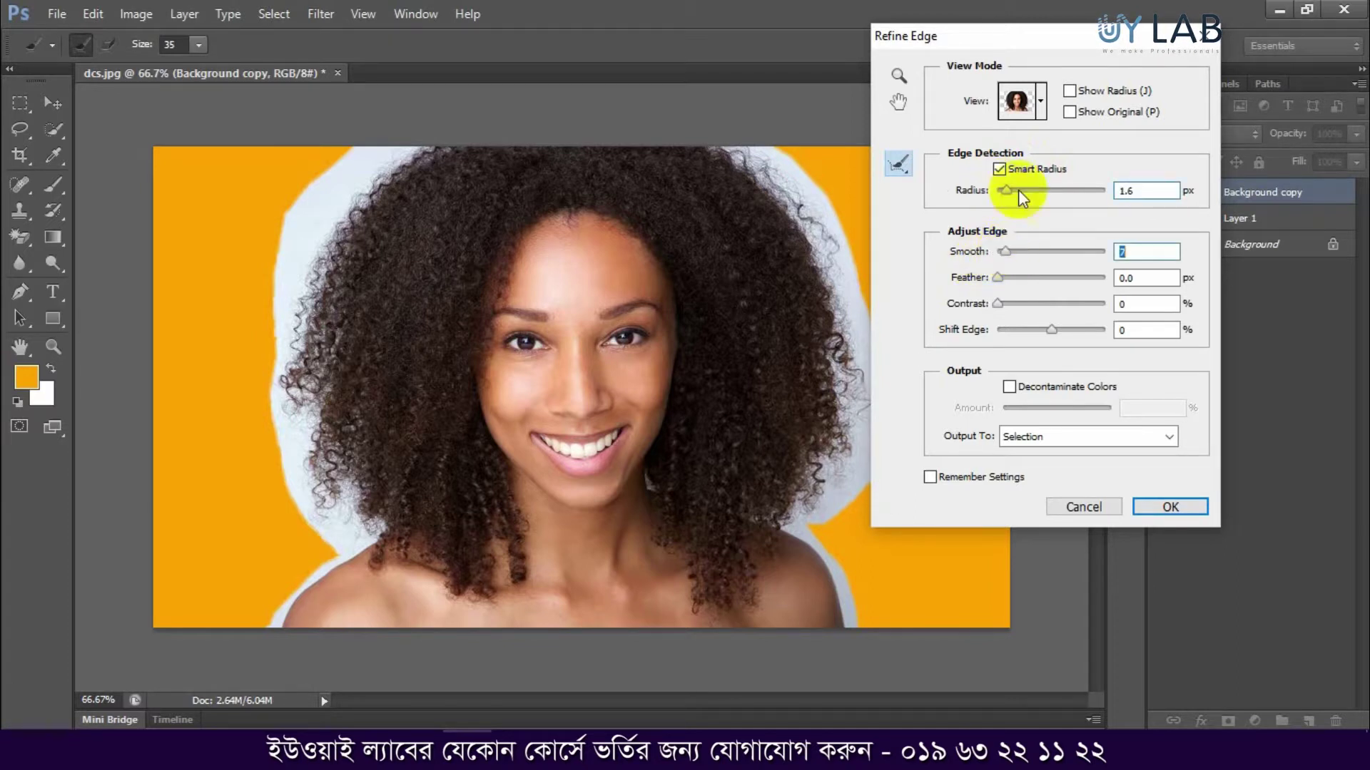
pyautogui.moveTo(981, 37)
pyautogui.mouseDown()
pyautogui.moveTo(1188, 64)
pyautogui.moveTo(1192, 47)
pyautogui.mouseUp()
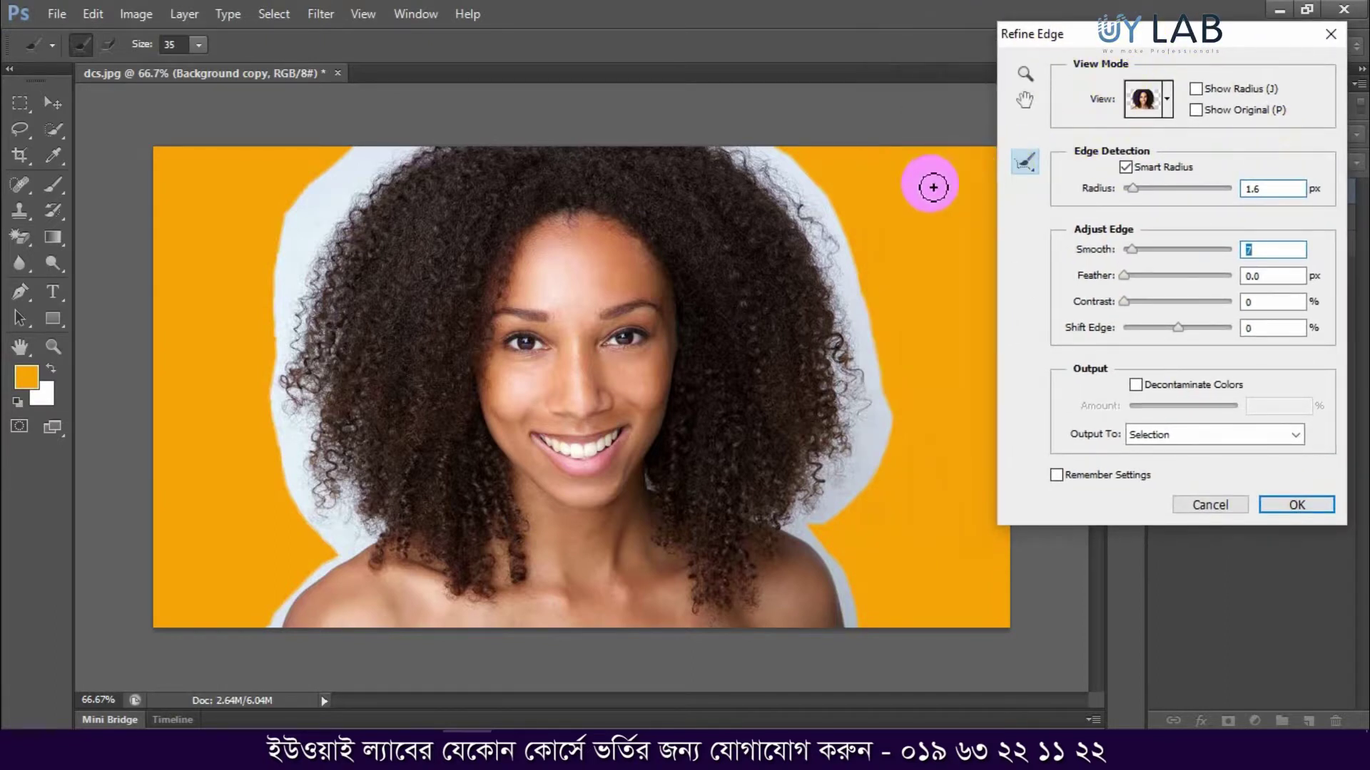
# Brush the Refine Radius tool along the right, top and upper-left hair edges
pyautogui.moveTo(836, 512)
pyautogui.mouseDown()
pyautogui.moveTo(774, 169)
pyautogui.moveTo(855, 572)
pyautogui.mouseUp()
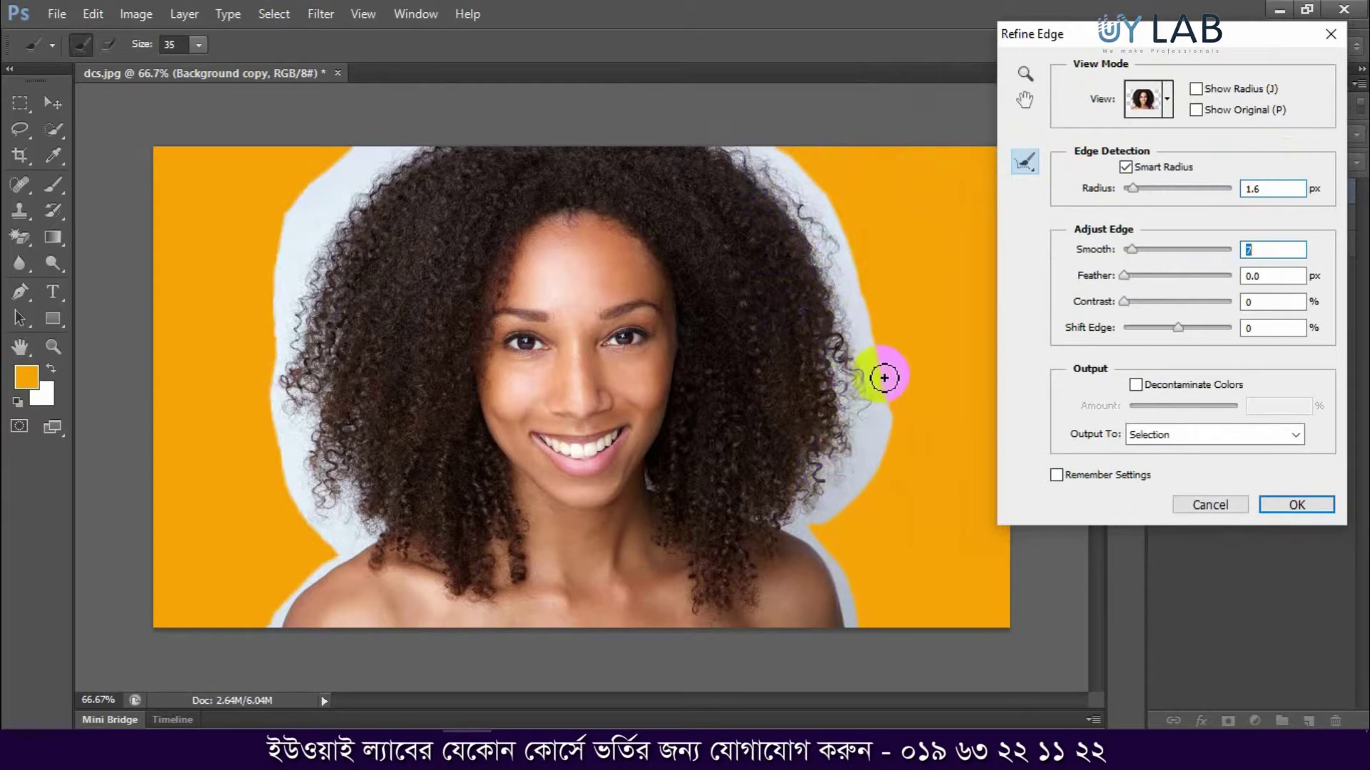
pyautogui.moveTo(298, 194)
pyautogui.mouseDown()
pyautogui.moveTo(321, 216)
pyautogui.moveTo(293, 174)
pyautogui.mouseUp()
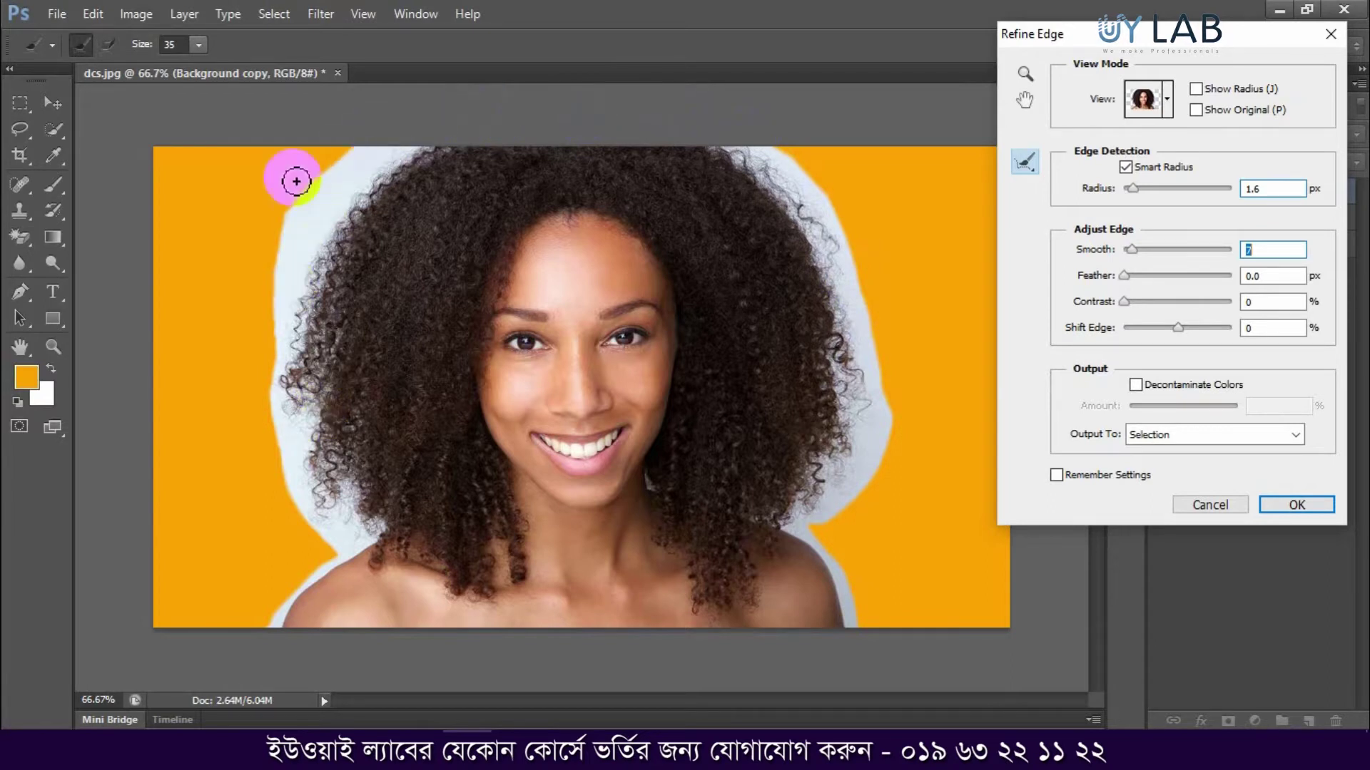
pyautogui.moveTo(425, 207); pyautogui.dragTo(381, 156)
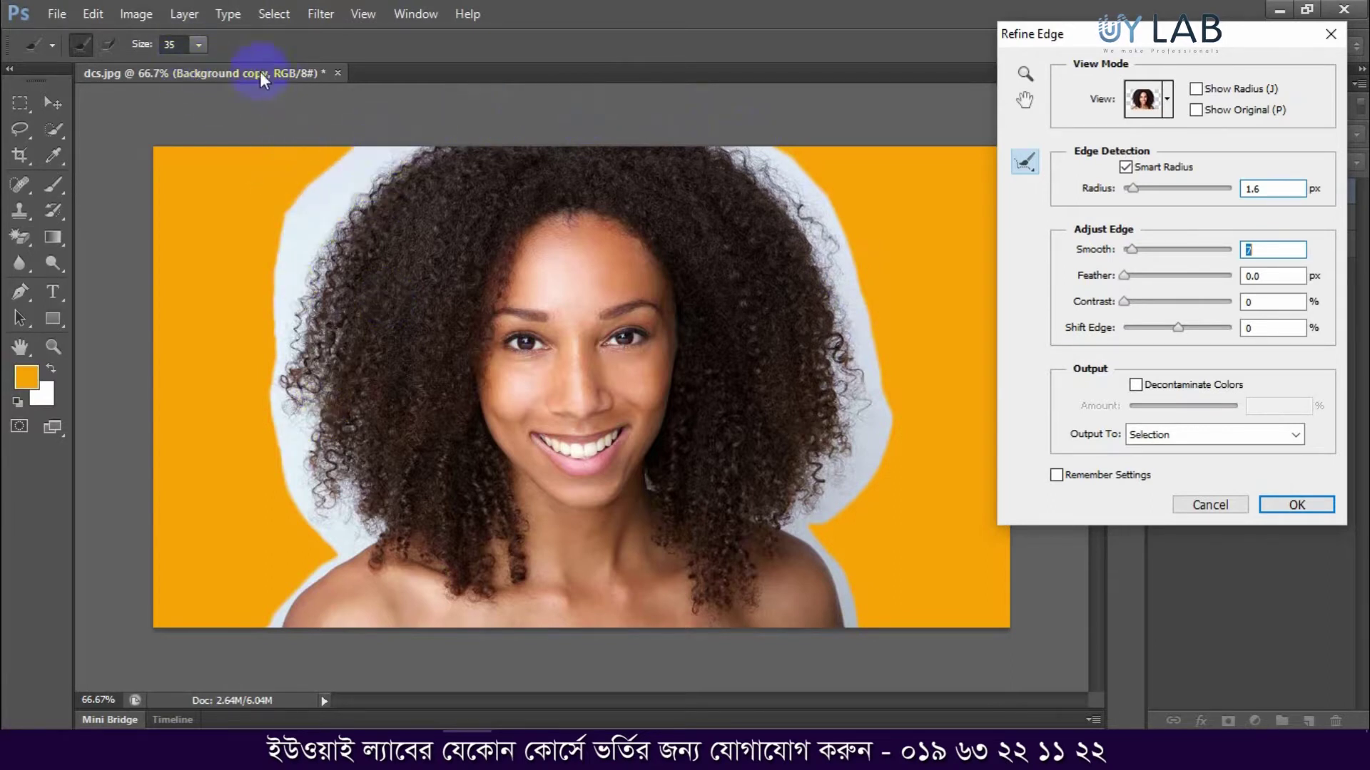
# Enlarge the Refine Radius brush to 154 and repaint the entire hair outline down to both shoulders
pyautogui.click(201, 46)
pyautogui.moveTo(200, 68); pyautogui.dragTo(251, 67)
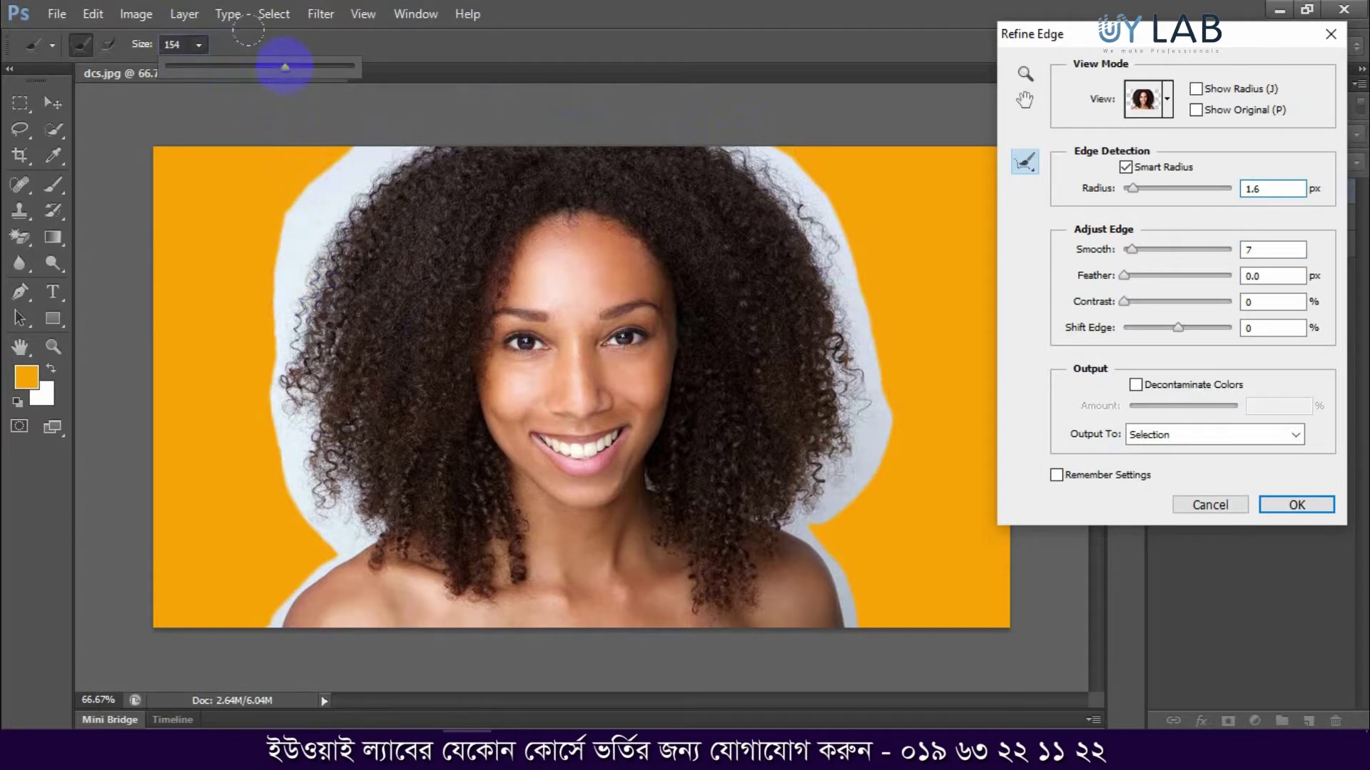
pyautogui.moveTo(774, 214); pyautogui.dragTo(863, 625)
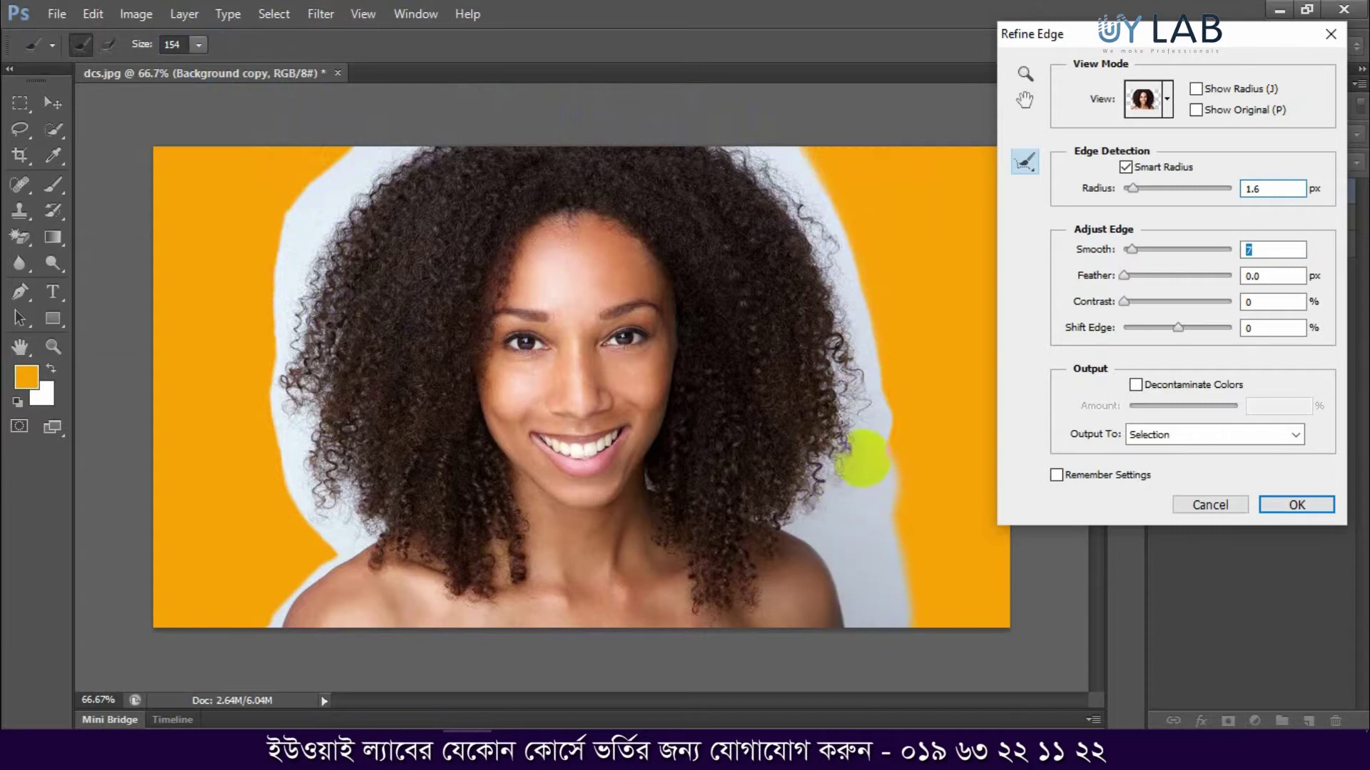
pyautogui.moveTo(356, 153)
pyautogui.mouseDown()
pyautogui.moveTo(272, 185)
pyautogui.moveTo(271, 531)
pyautogui.moveTo(257, 620)
pyautogui.mouseUp()
pyautogui.moveTo(308, 244)
pyautogui.mouseDown()
pyautogui.moveTo(458, 138)
pyautogui.moveTo(820, 153)
pyautogui.moveTo(832, 392)
pyautogui.moveTo(817, 551)
pyautogui.moveTo(890, 583)
pyautogui.mouseUp()
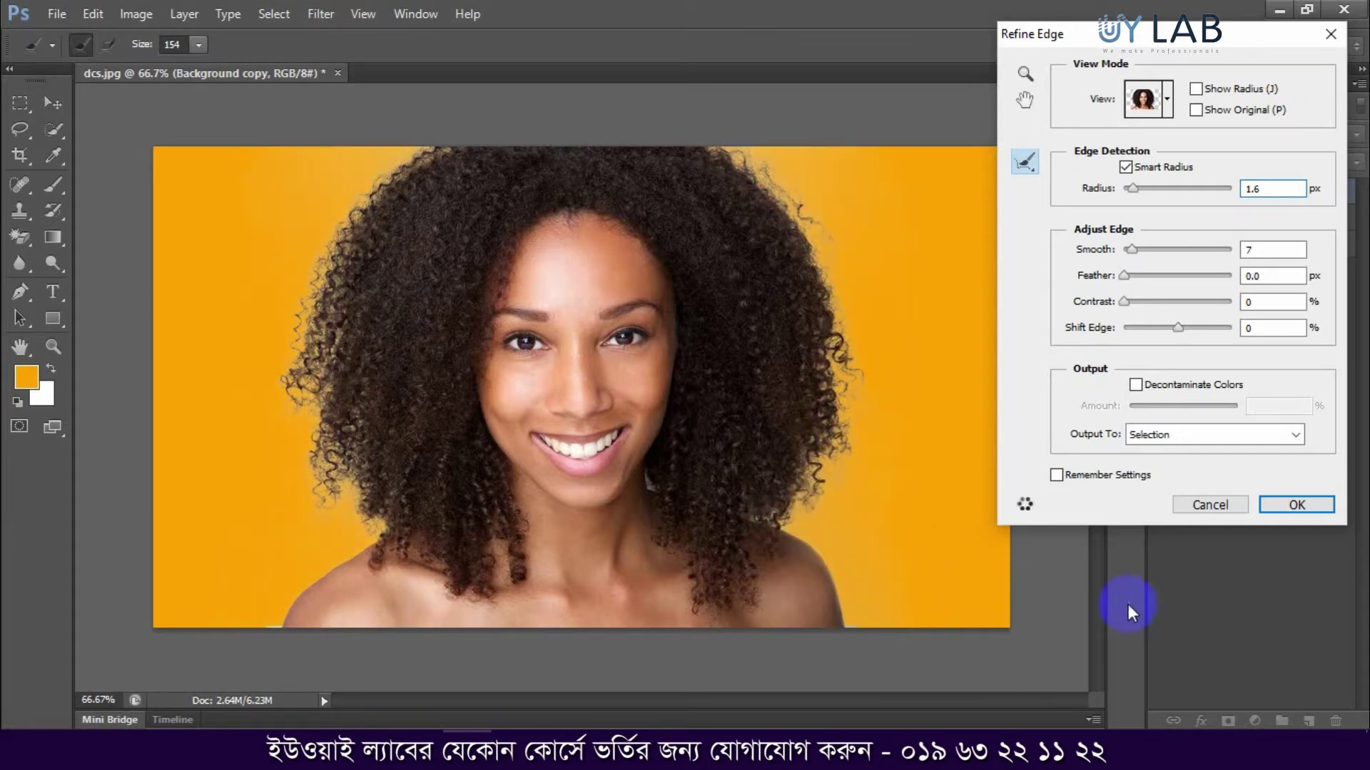
pyautogui.moveTo(250, 388)
pyautogui.mouseDown()
pyautogui.moveTo(307, 507)
pyautogui.moveTo(232, 581)
pyautogui.mouseUp()
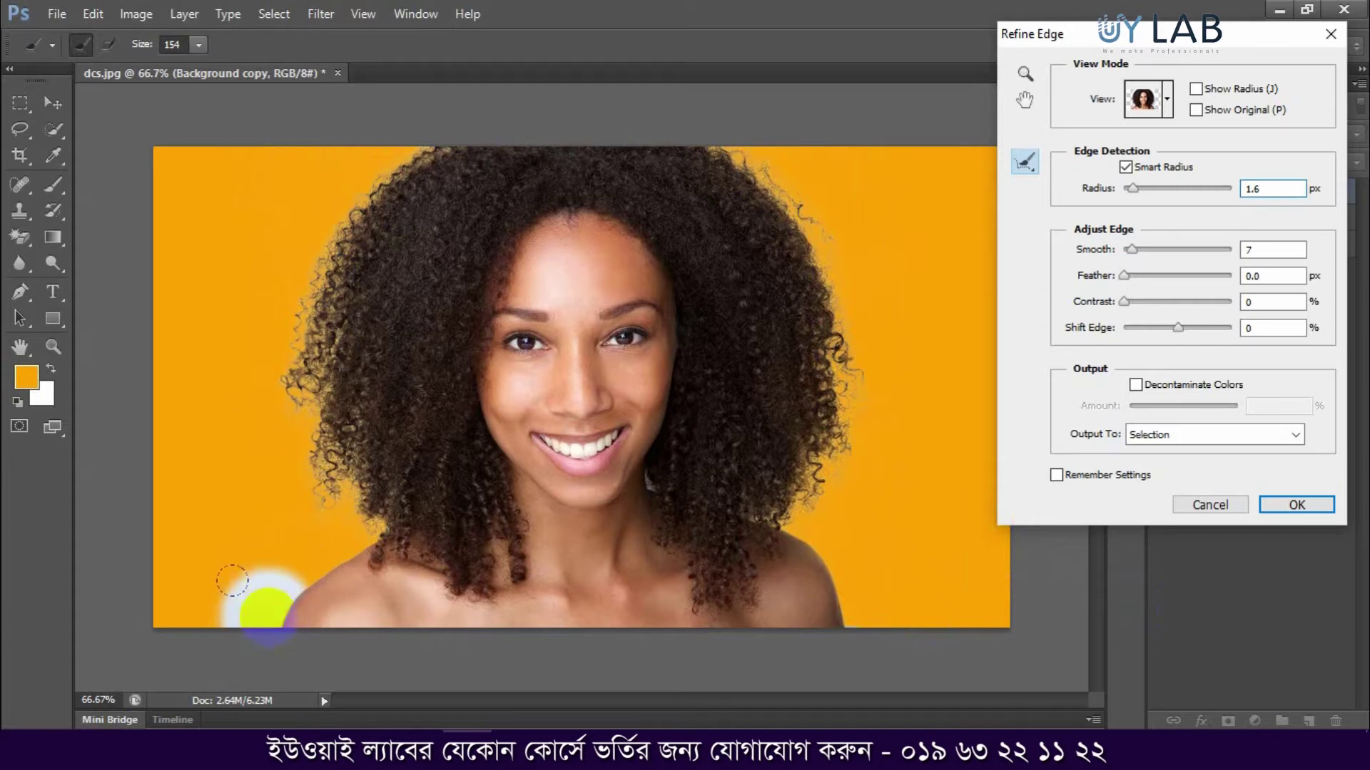
pyautogui.click(892, 606)
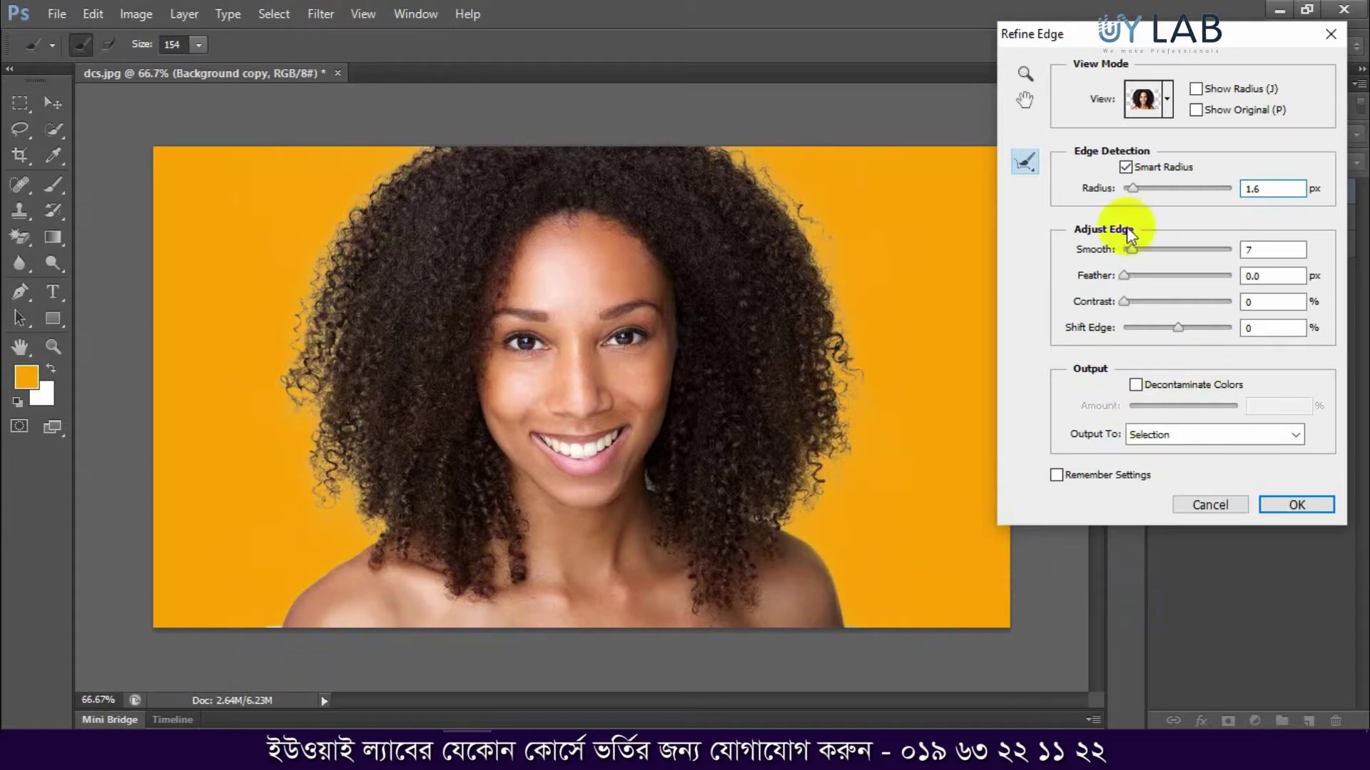
pyautogui.moveTo(1122, 41); pyautogui.dragTo(998, 49)
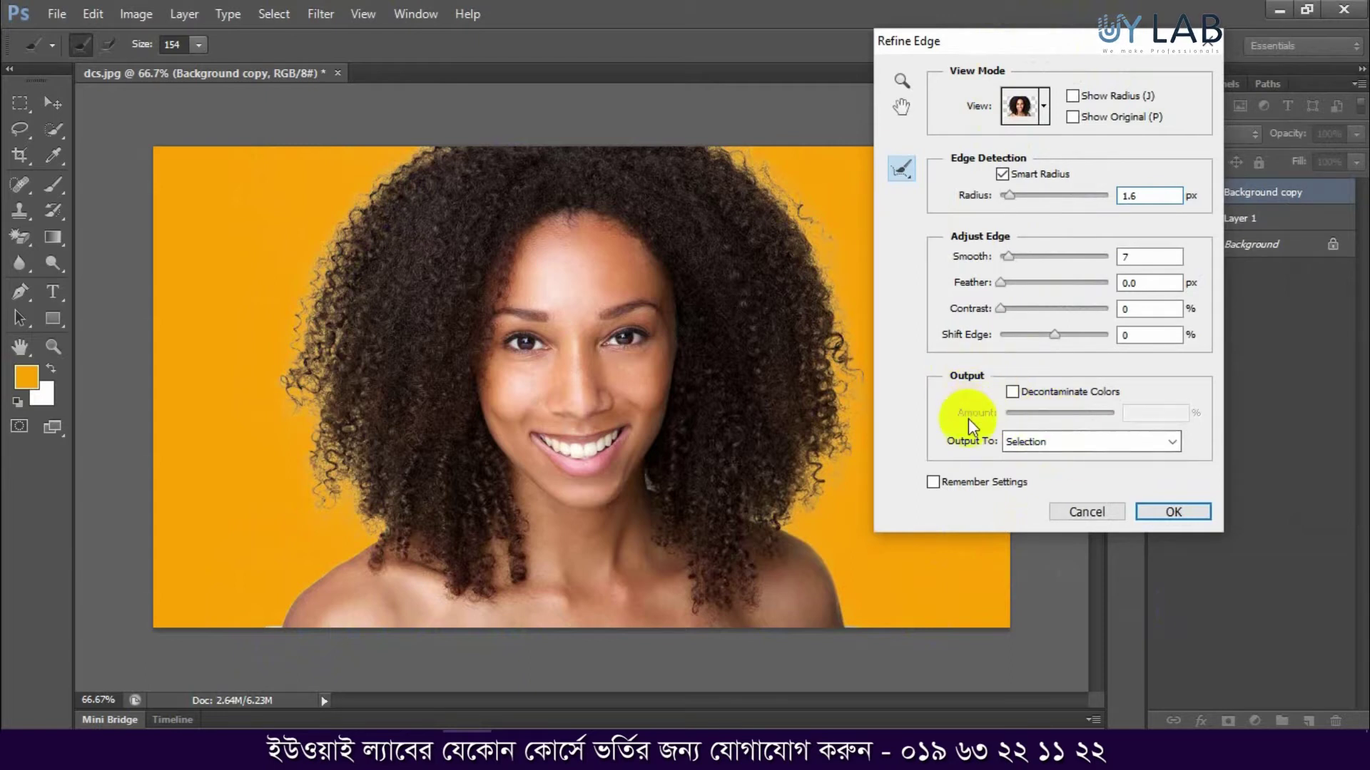
# Set Output To to Layer Mask and apply the refinement with OK
pyautogui.click(1057, 441)
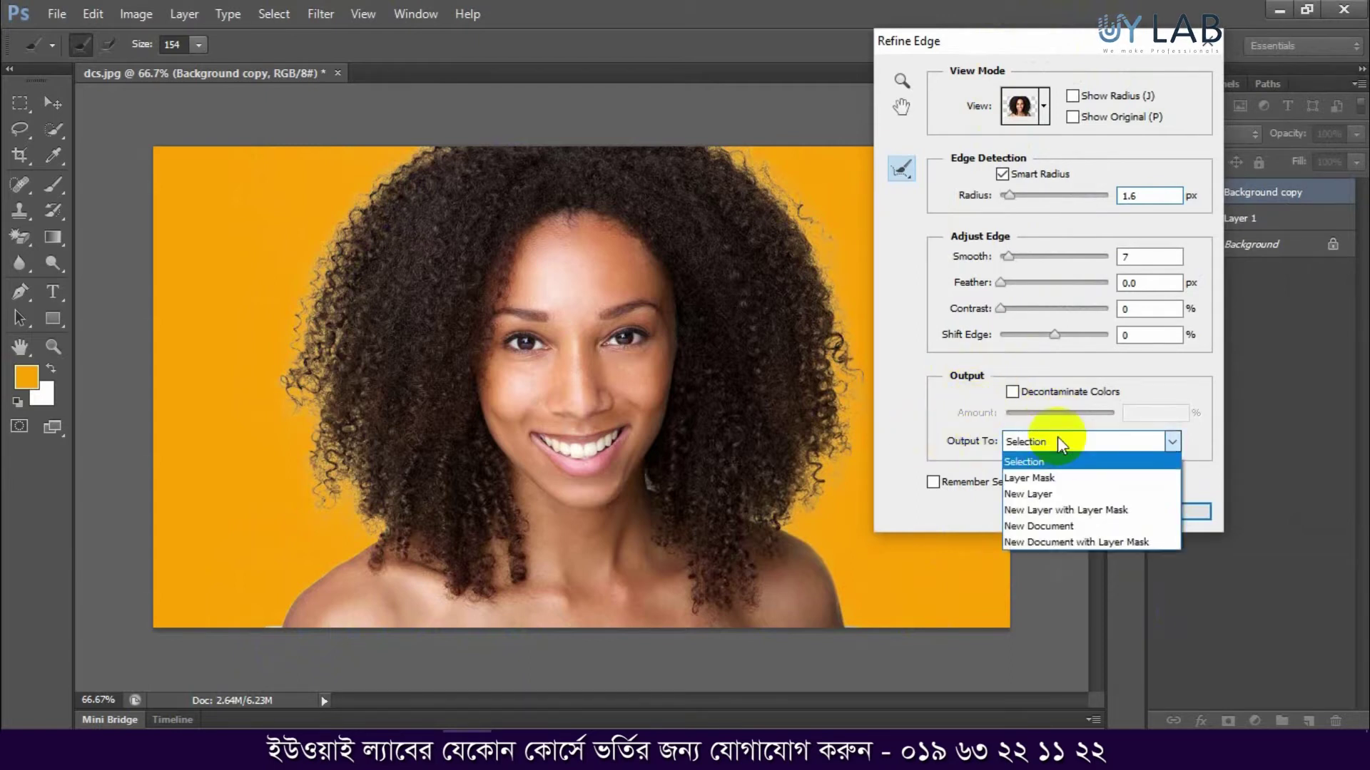
pyautogui.click(1044, 478)
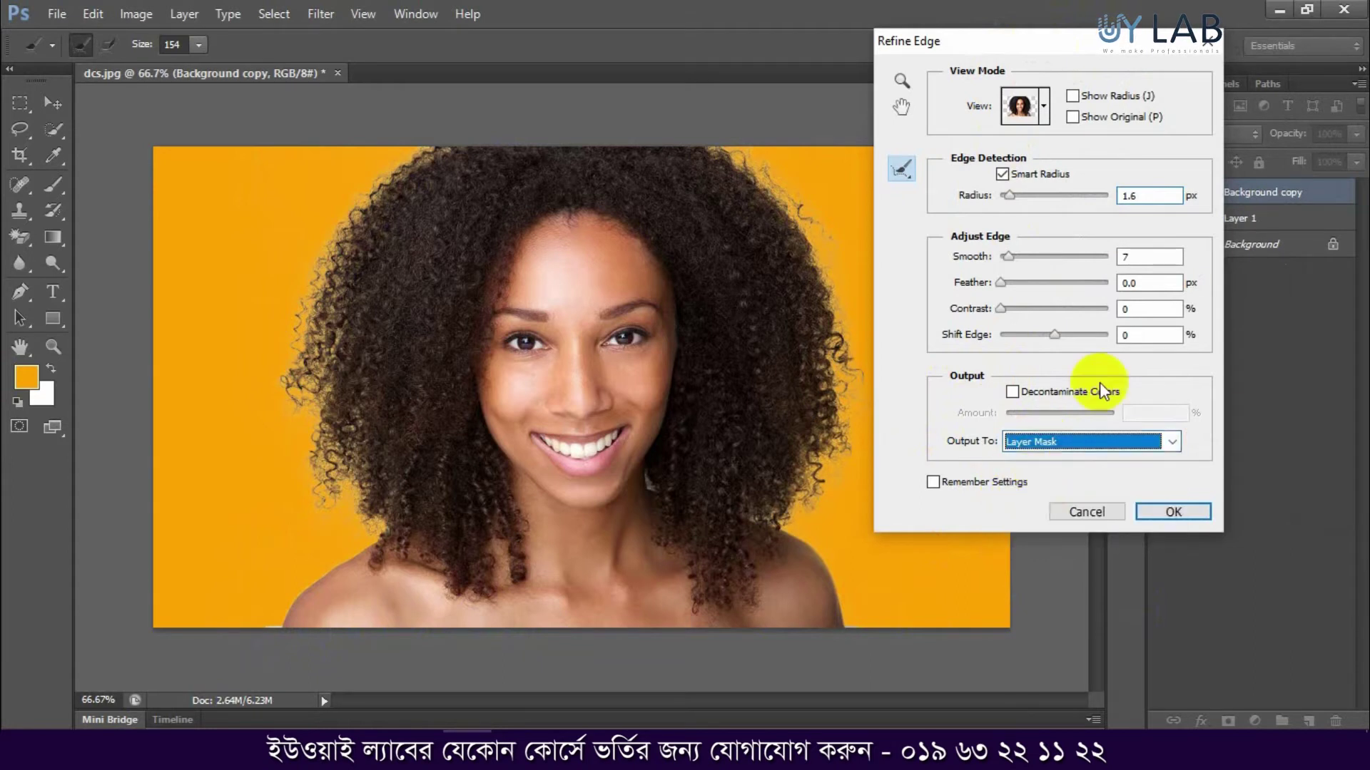
pyautogui.click(1160, 512)
pyautogui.press('p')
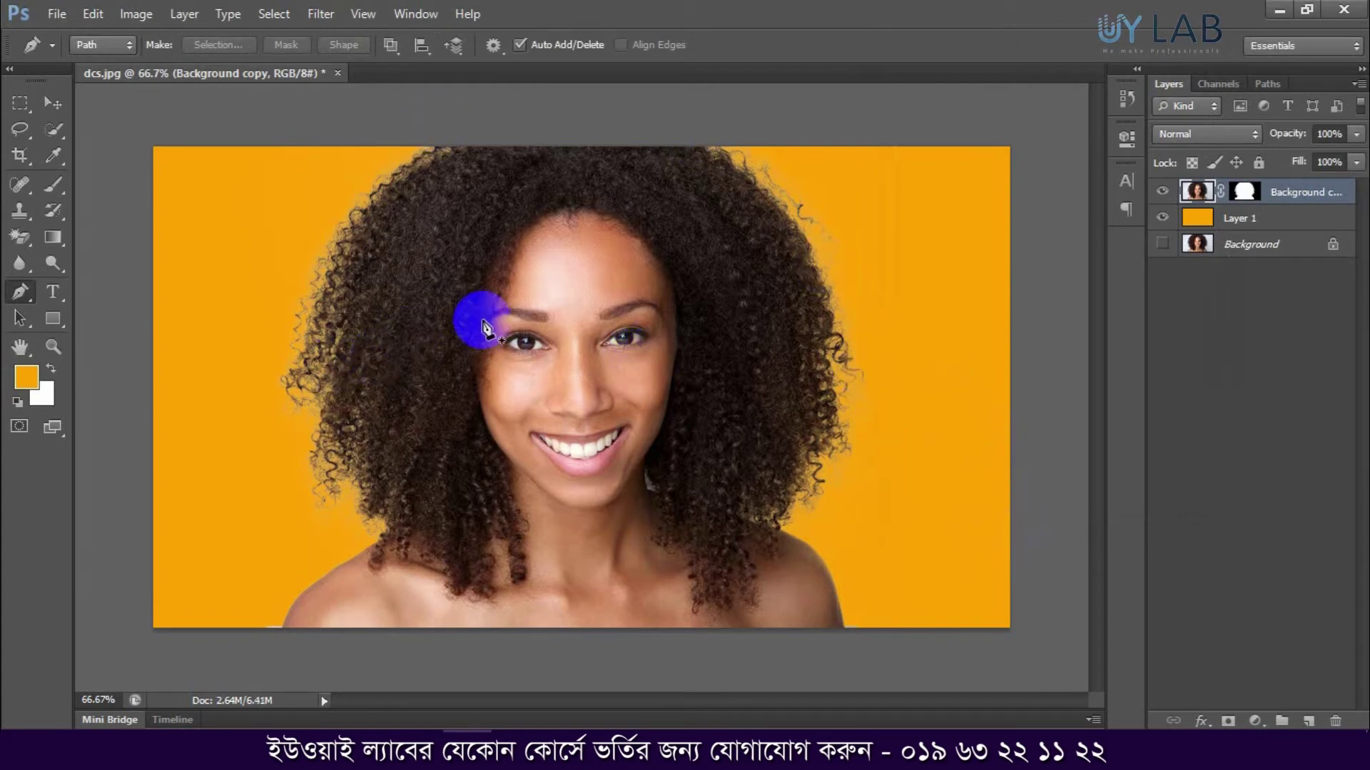
pyautogui.scroll(-1, 649, 265)
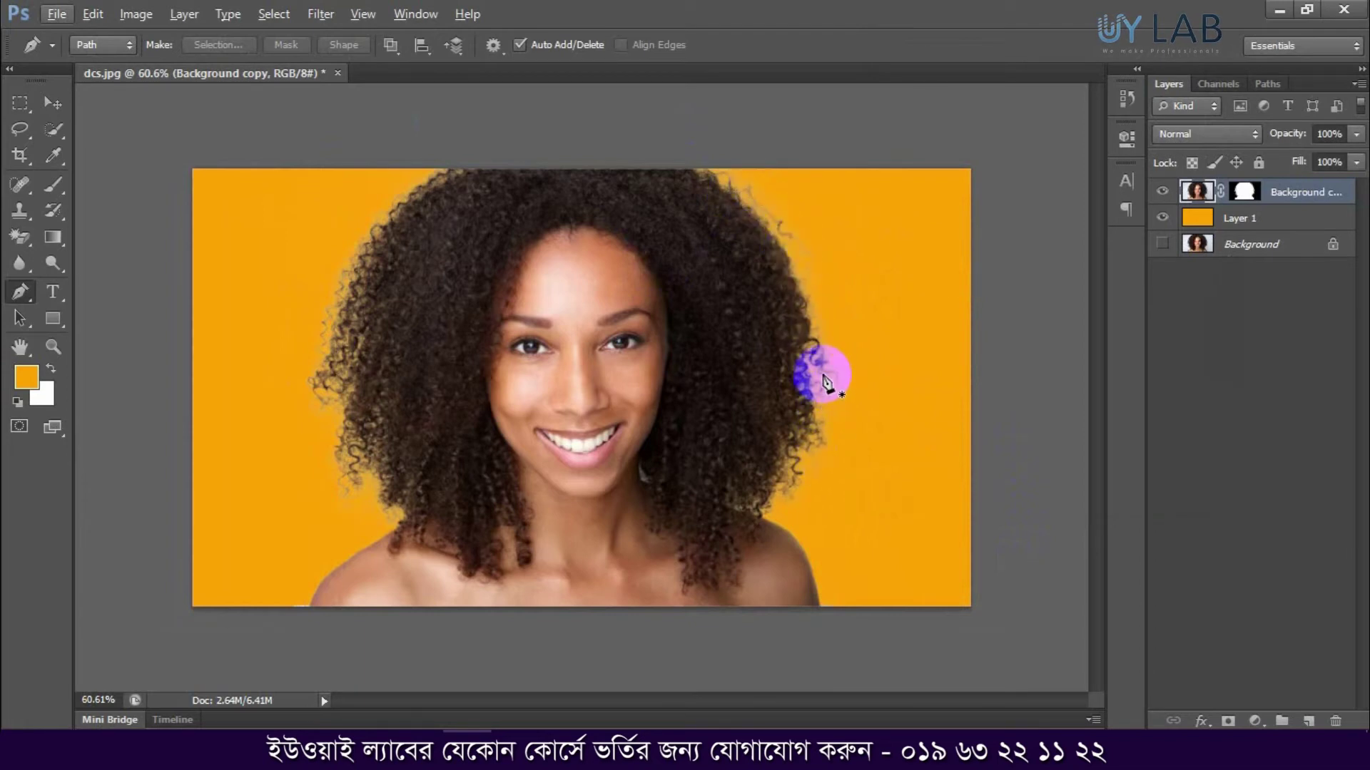
pyautogui.click(842, 286)
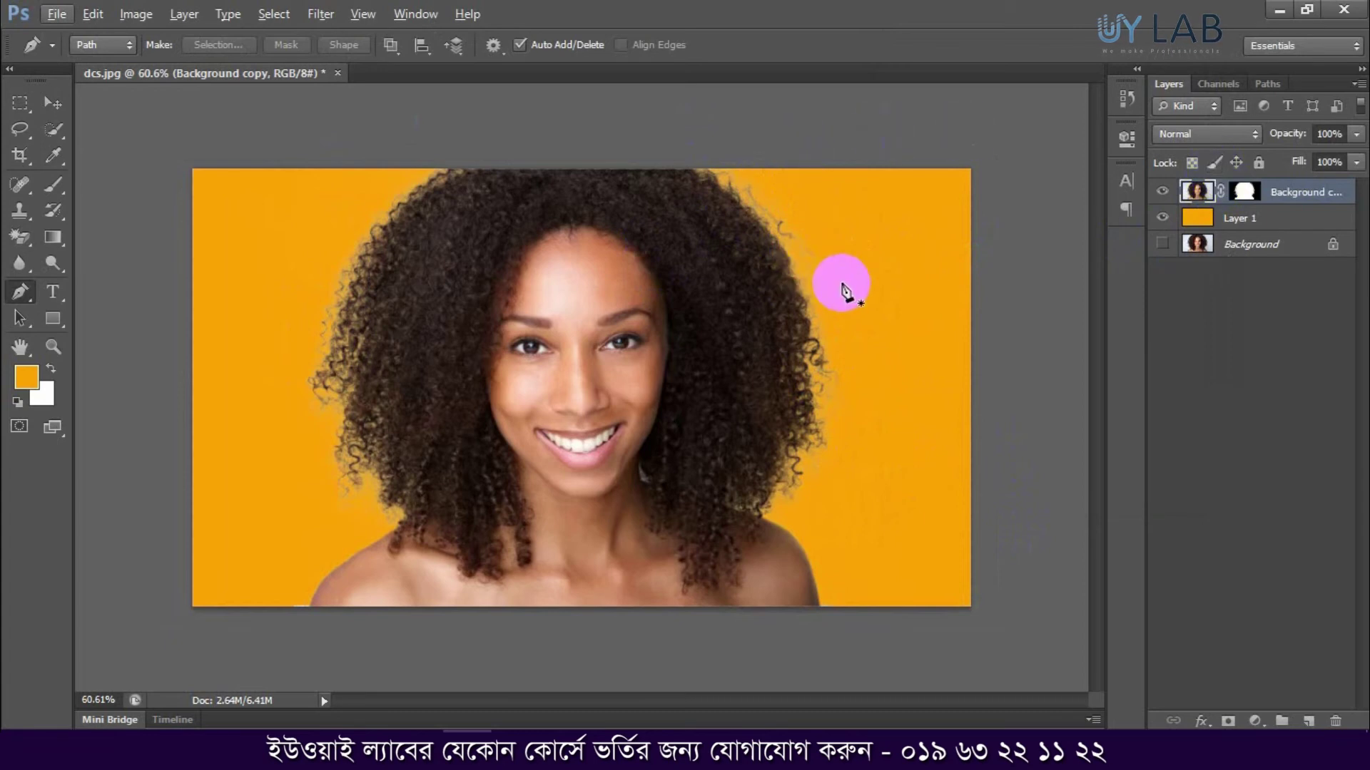
pyautogui.click(933, 396)
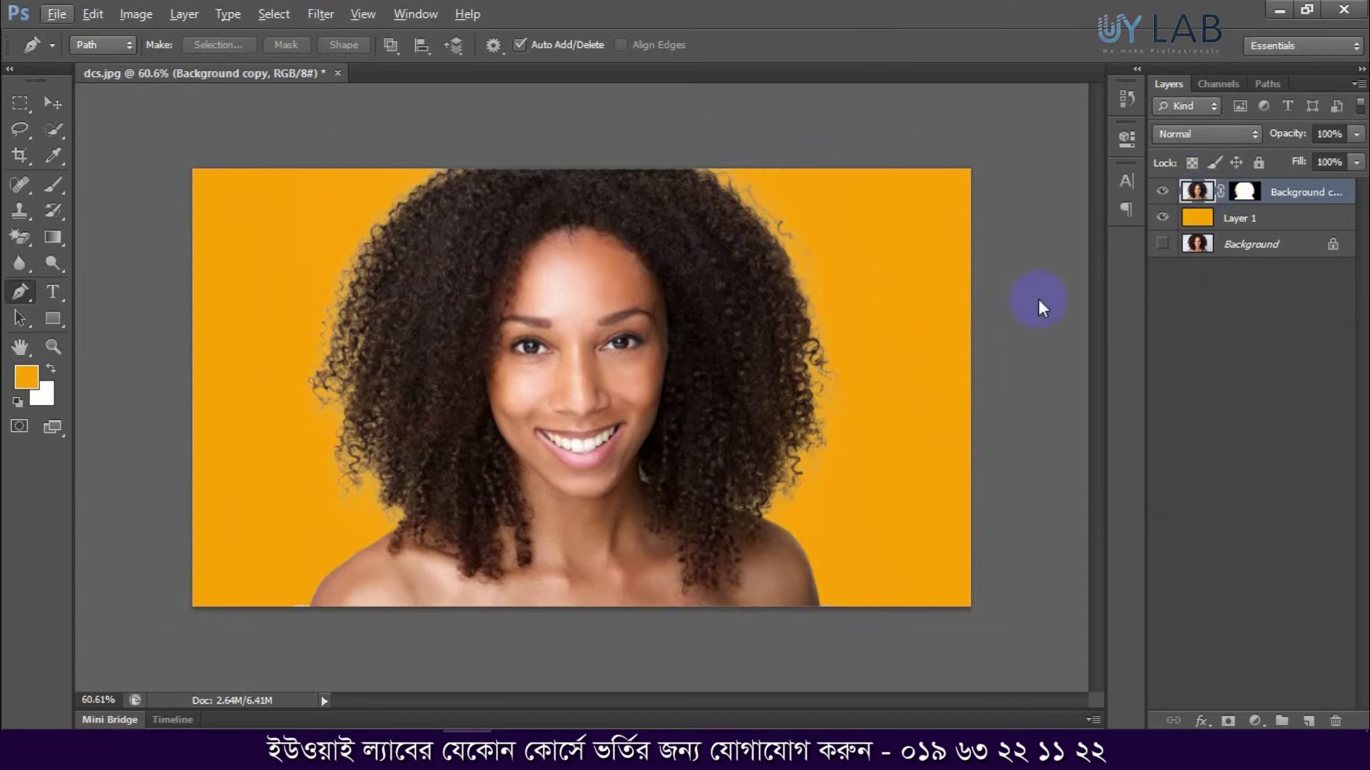
pyautogui.click(1241, 223)
pyautogui.click(1164, 218)
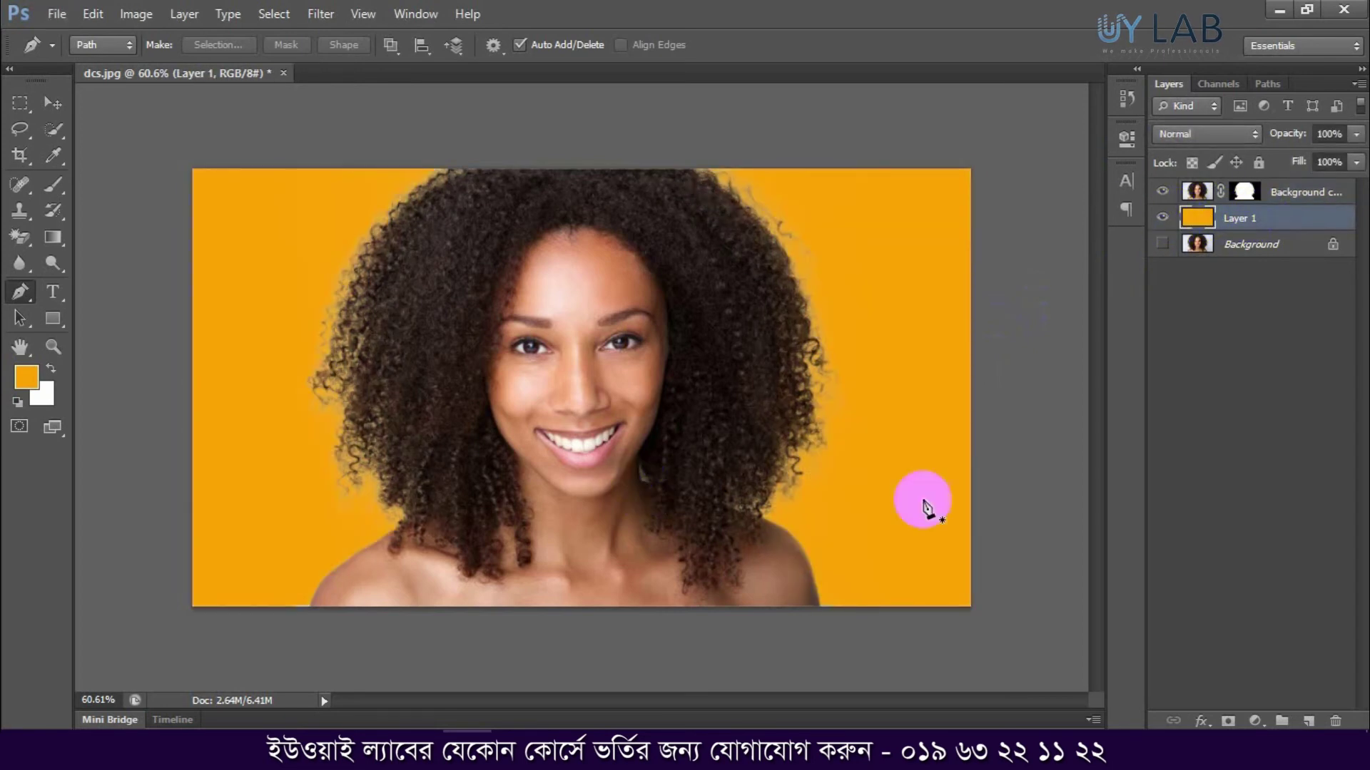
pyautogui.click(1181, 742)
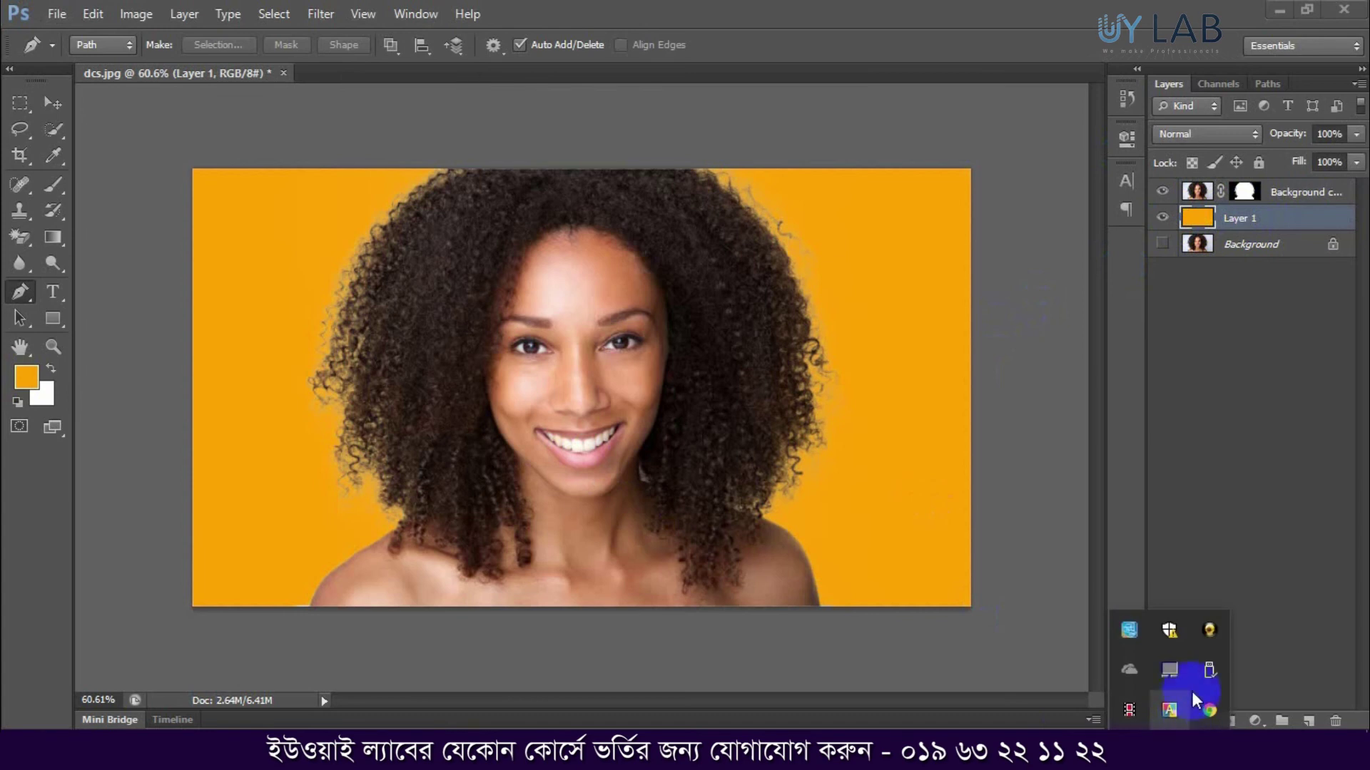